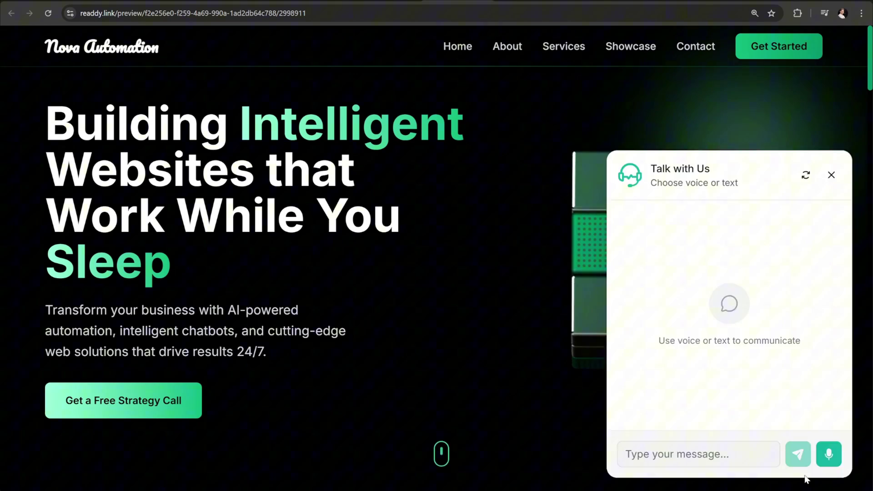
Step: Dismiss the chat panel, then view and close the Healthcare Workflow System project details
left_click(832, 175)
scroll(470, 149, "down", 3)
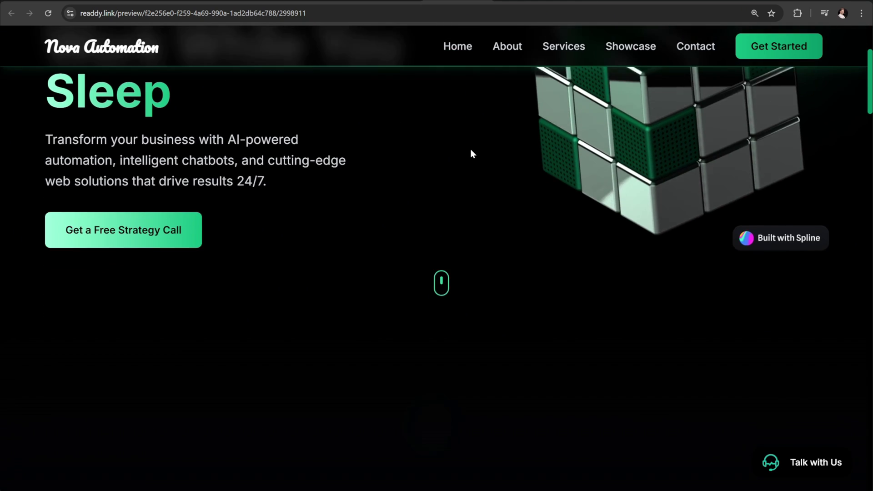
scroll(470, 150, "down", 10)
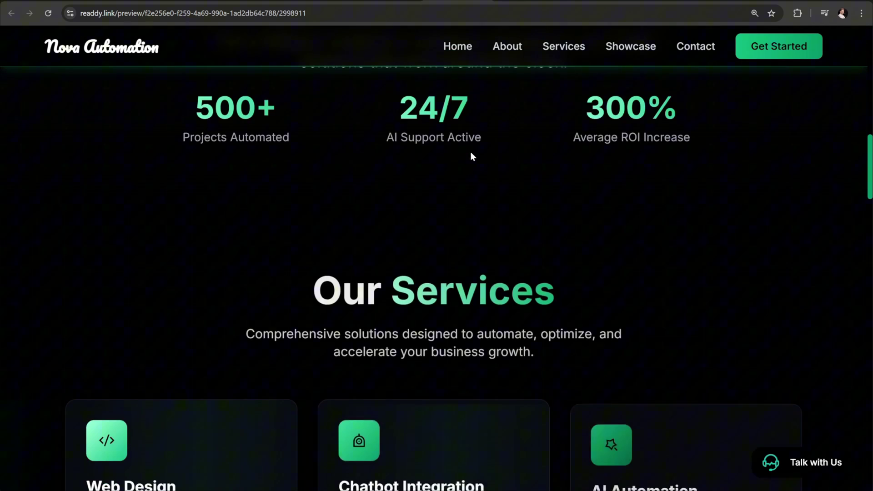
scroll(471, 156, "down", 5)
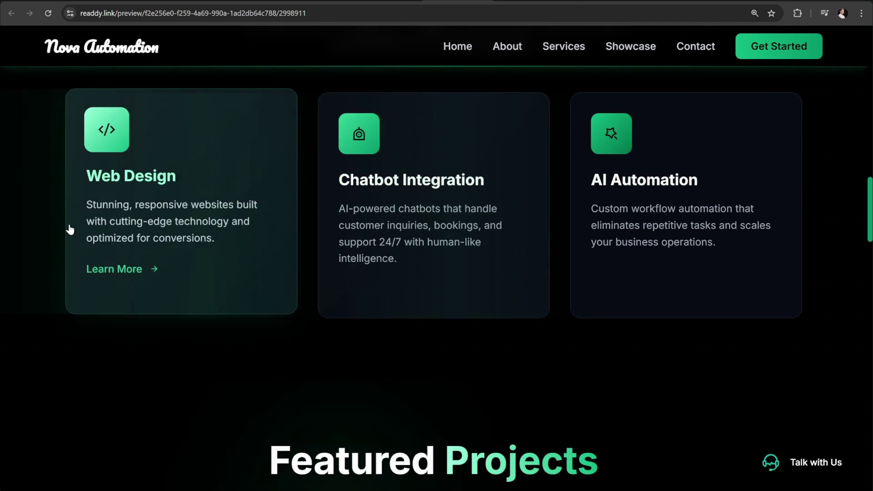
scroll(392, 376, "down", 8)
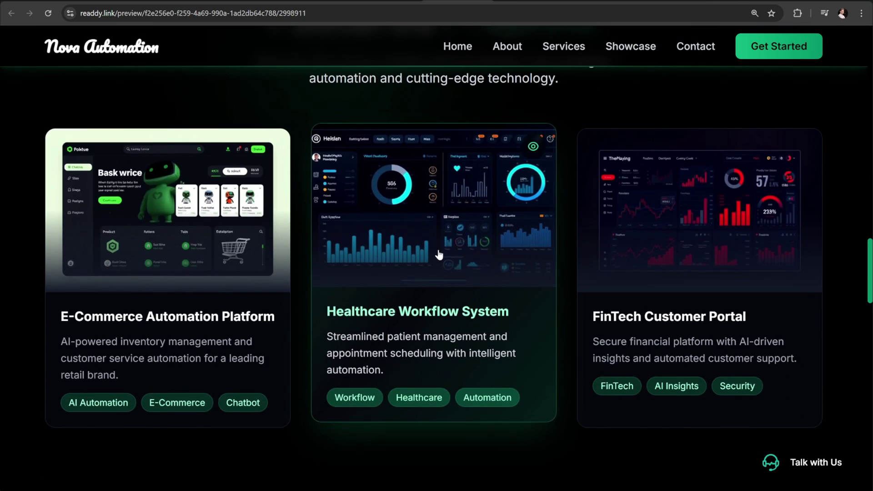
left_click(439, 255)
left_click(695, 70)
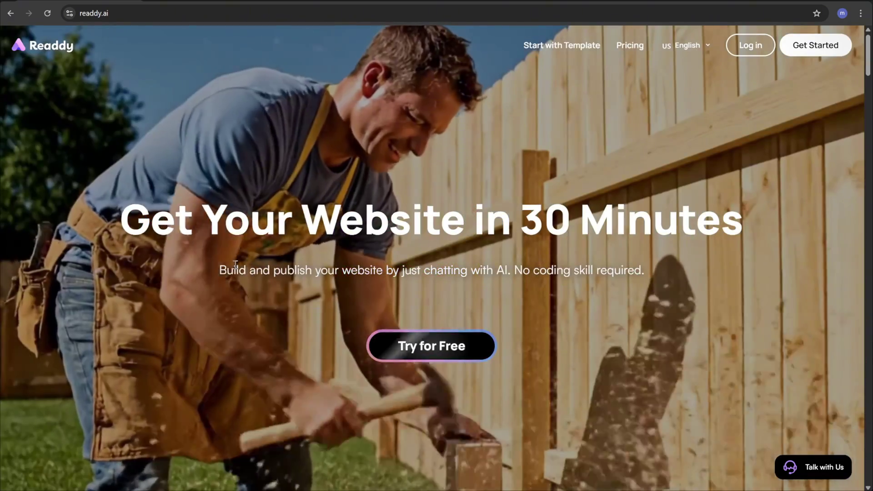
Step: Begin account sign-up from the Readdy home page's Get Started button
left_click(430, 345)
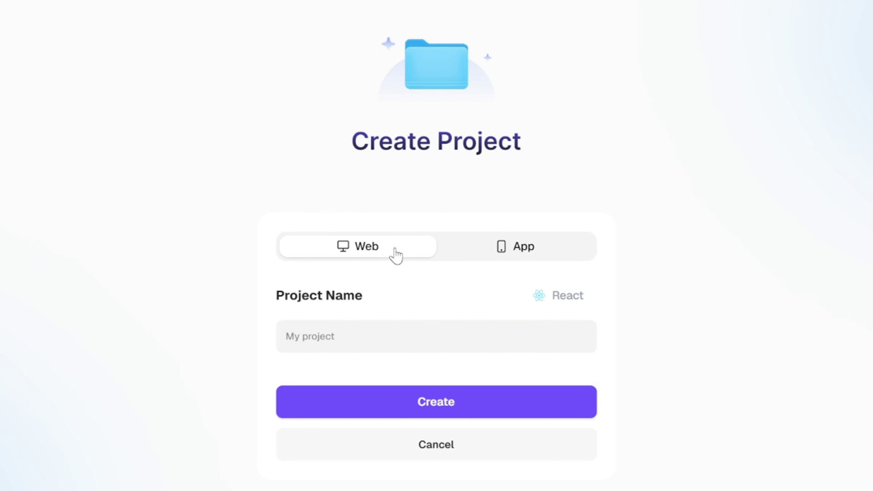
Step: Keep Web as the project type with React as the framework
left_click(492, 255)
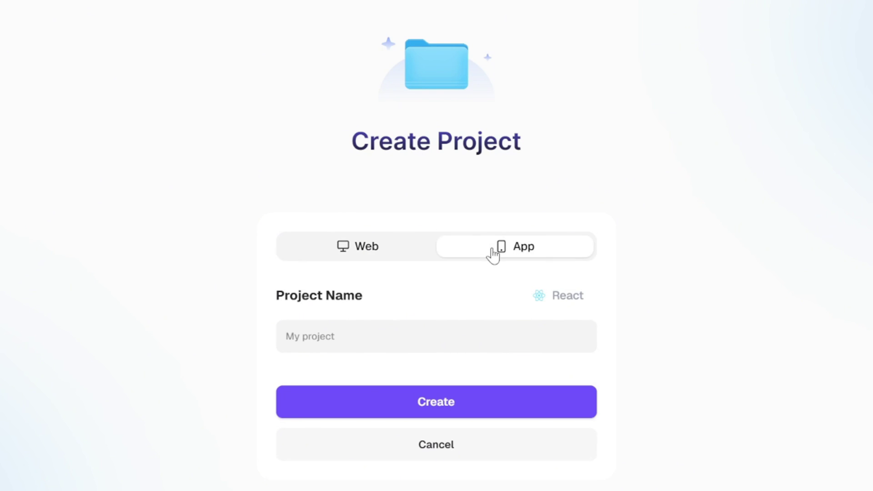
left_click(365, 258)
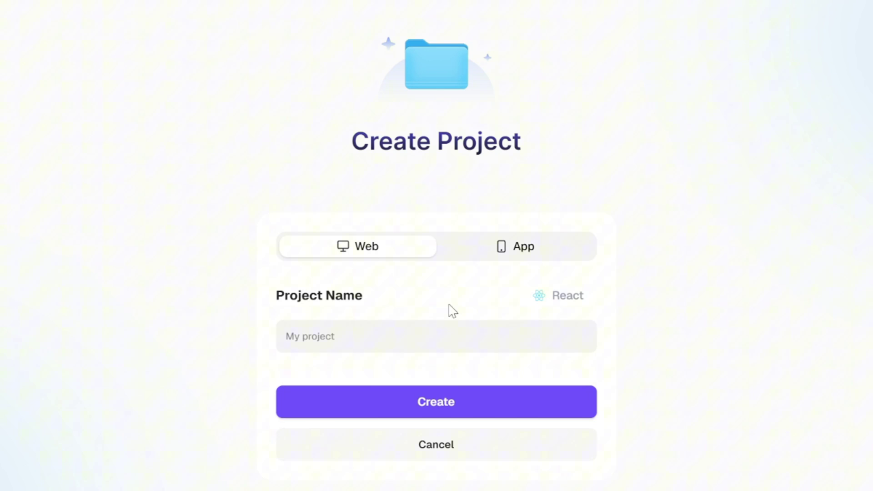
left_click(579, 312)
scroll(659, 237, "down", 3)
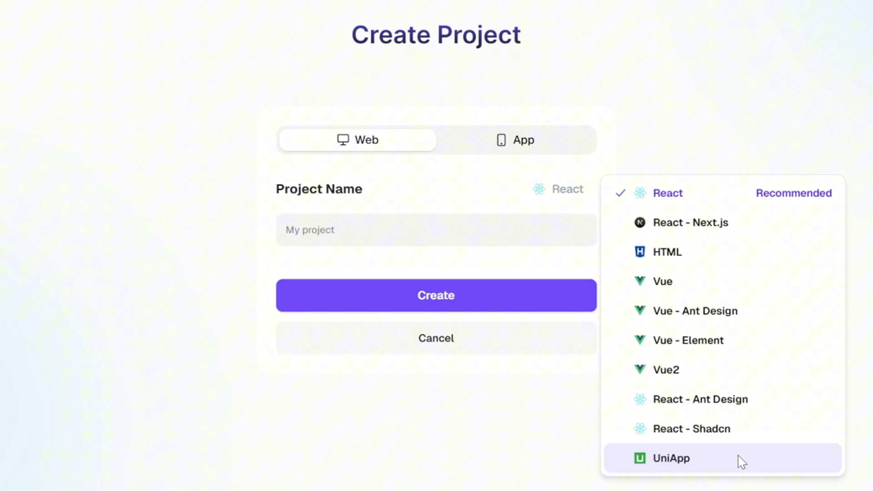
left_click(698, 206)
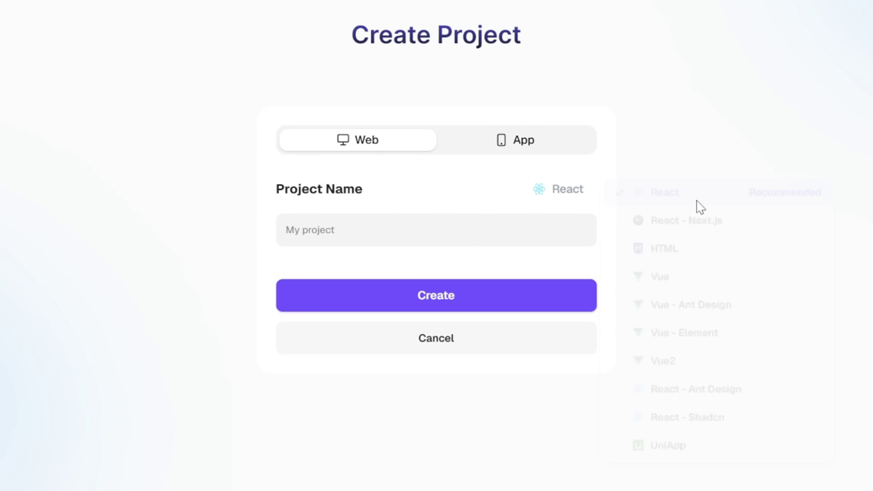
scroll(562, 292, "up", 1)
scroll(562, 292, "up", 1)
Step: Name the project 'Nova Automation' and create it
left_click(541, 332)
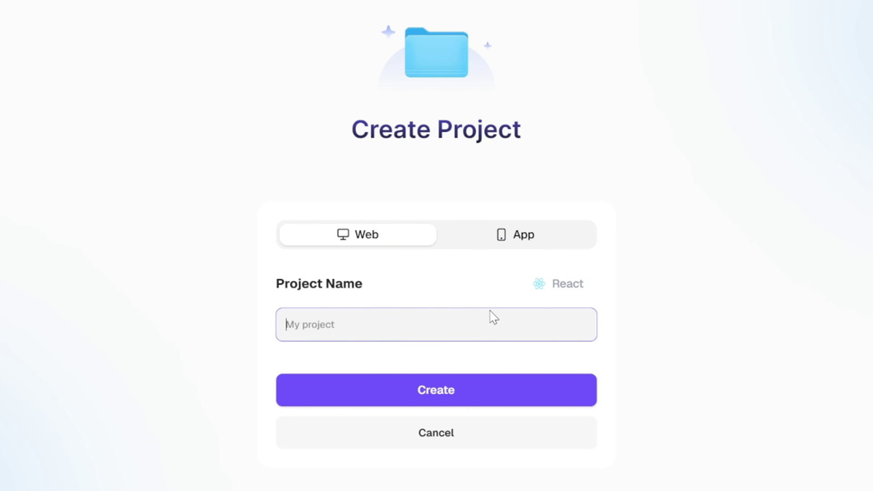
type("Nova Automation")
left_click(443, 398)
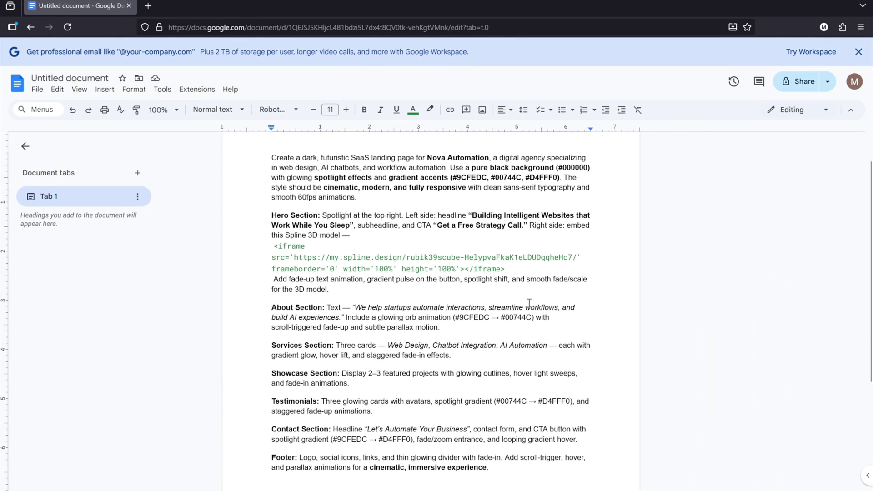
Step: Scroll up to review the Nova Automation landing page request typed into ChatGPT
scroll(528, 303, "up", 1)
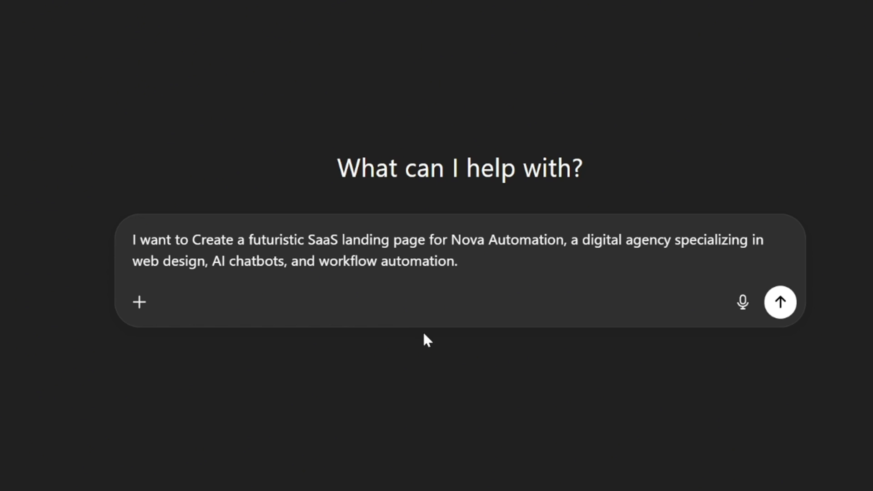
Step: Send the opening landing page request, then ask which features and sections it needs
left_click(780, 302)
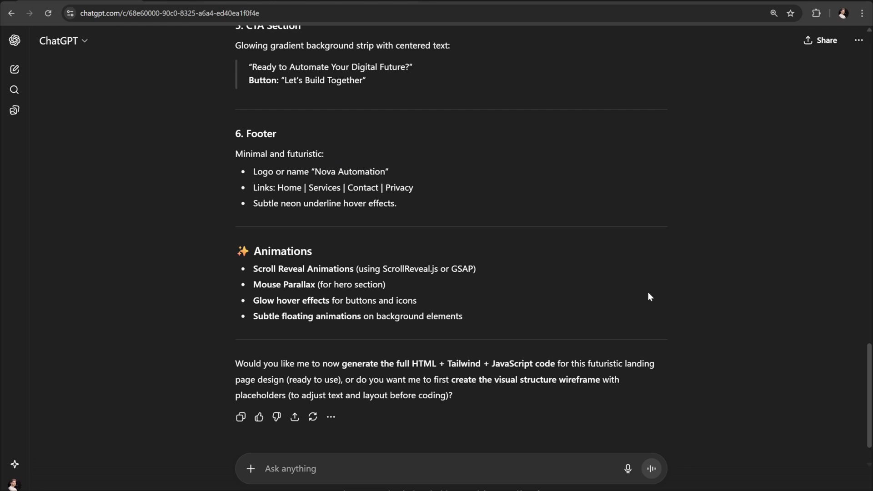
left_click(488, 457)
type("What kind of features and sections are necessary for this website?")
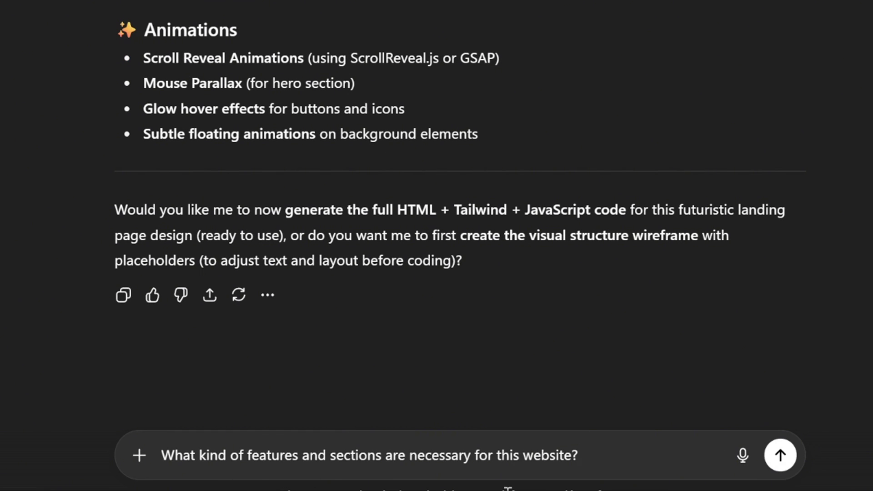
key("Return")
Step: Ask ChatGPT for a detailed one-piece Readdy prompt
scroll(523, 373, "down", 15)
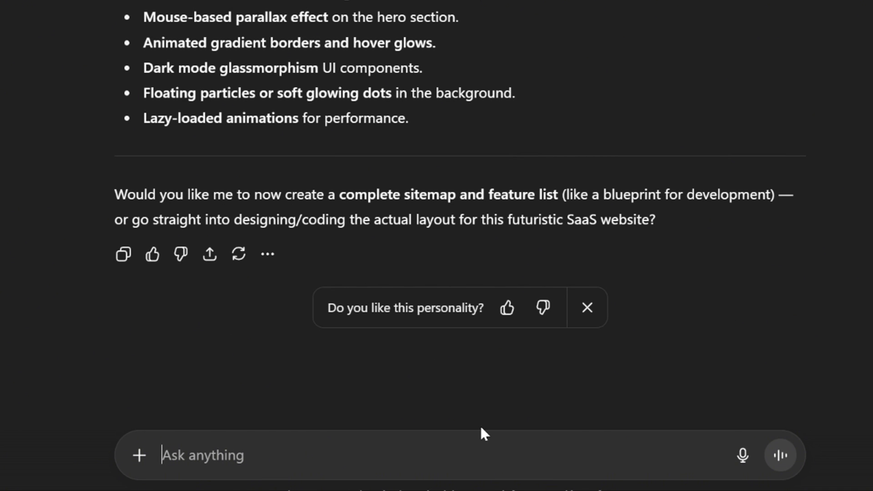
type("I plan to use Readdy an AI-powered website builder tool to create this project, and I need a fully detailed one piece prompt to achieve the best result.")
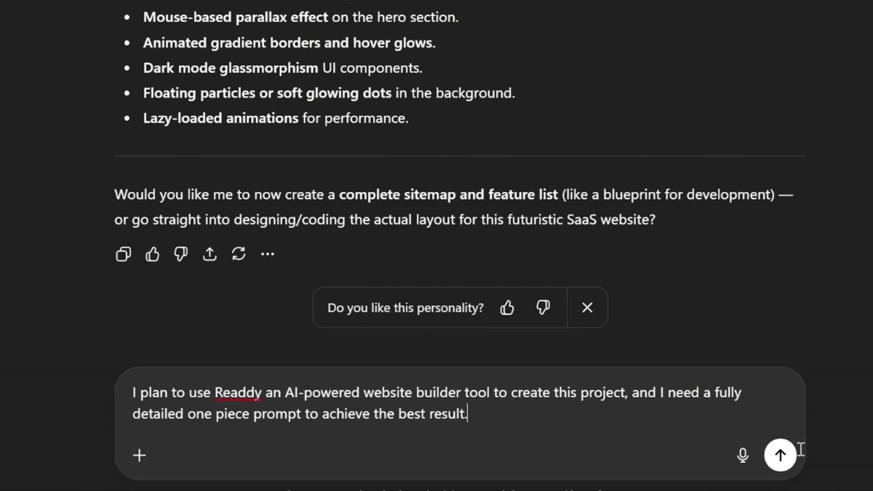
left_click(786, 456)
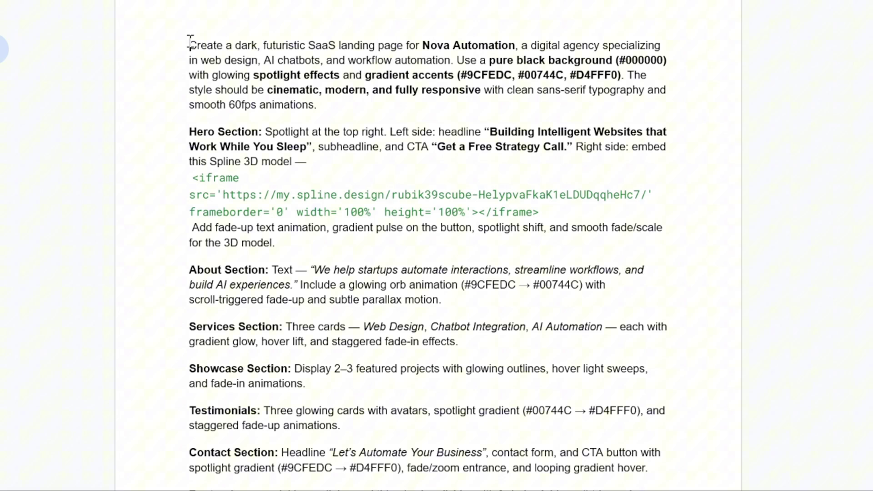
Step: Review the prompt's intro paragraph and select its Spline iframe embed code
left_click_drag(189, 44, 332, 105)
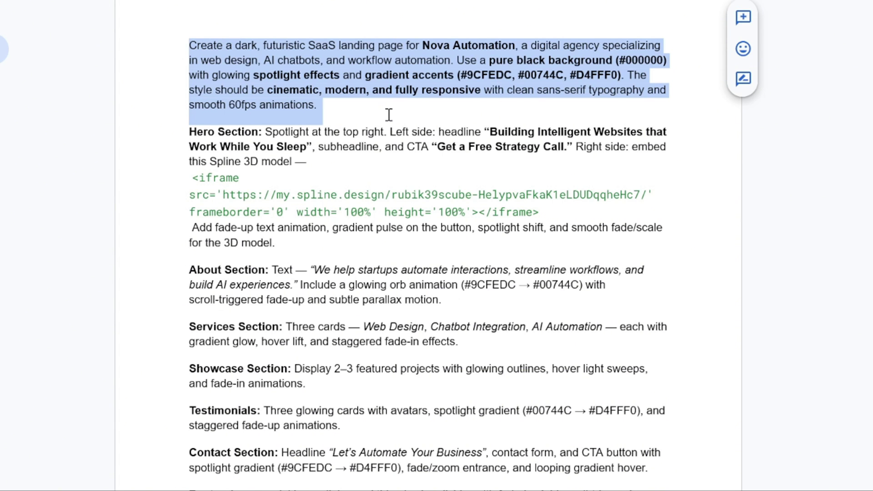
scroll(389, 115, "down", 1)
left_click(269, 130)
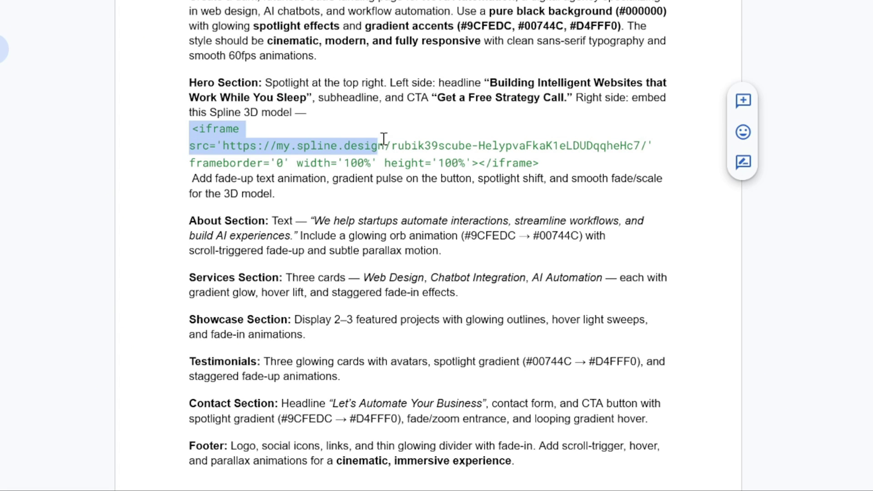
left_click_drag(511, 155, 535, 163)
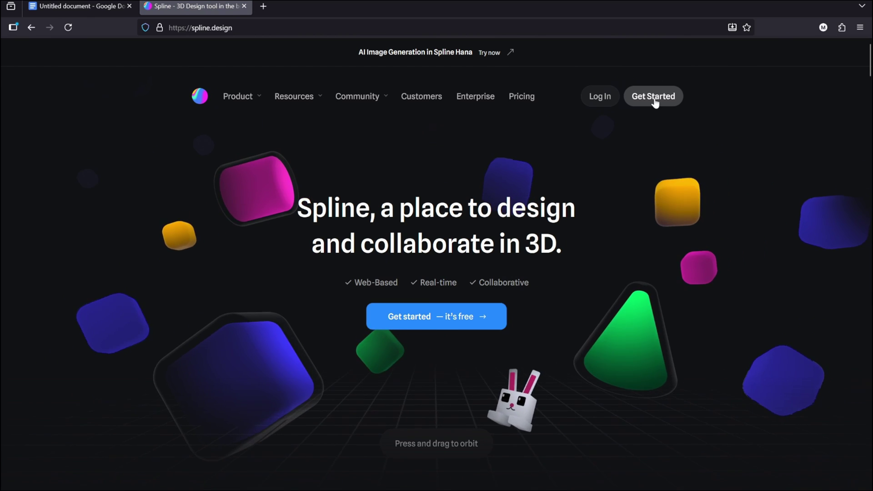
Step: Browse Spline's Community designs from the dashboard to find the Rubik's Cube scene
left_click(653, 96)
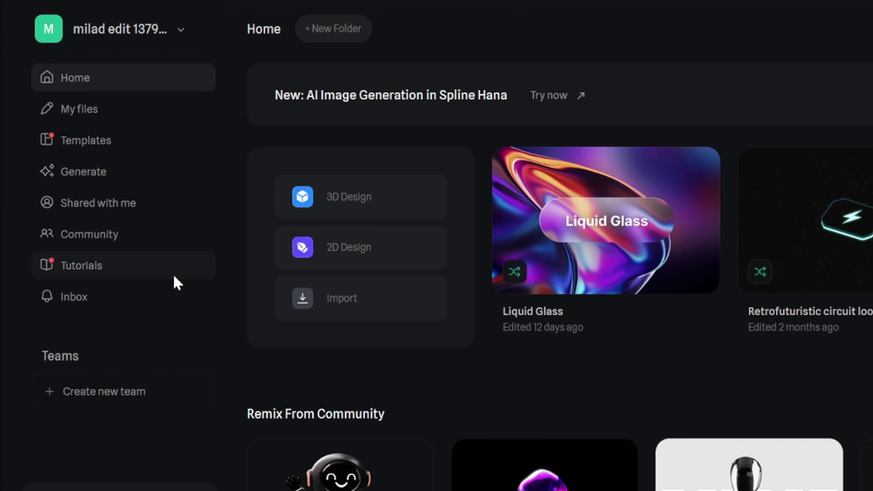
left_click(97, 235)
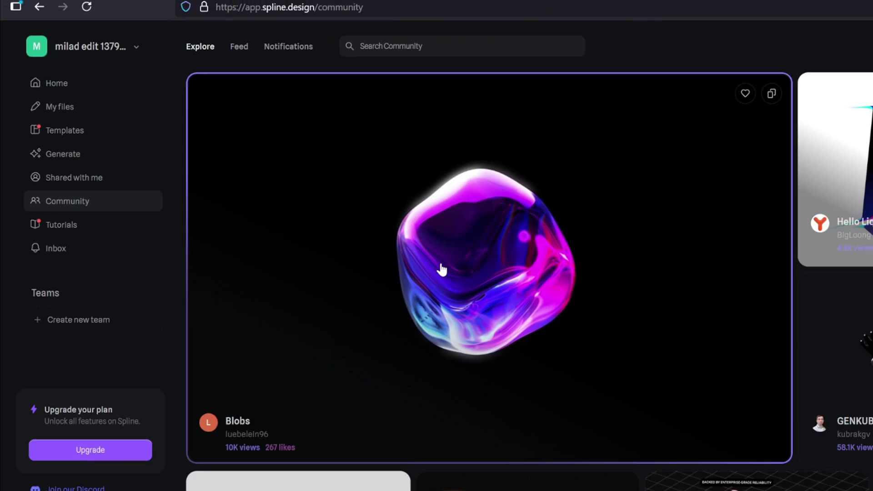
scroll(746, 331, "down", 3)
scroll(747, 325, "down", 5)
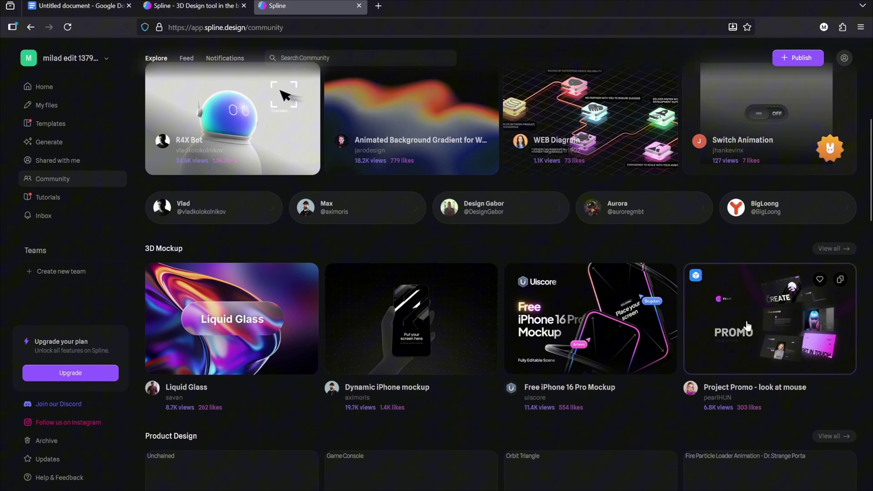
scroll(746, 325, "down", 4)
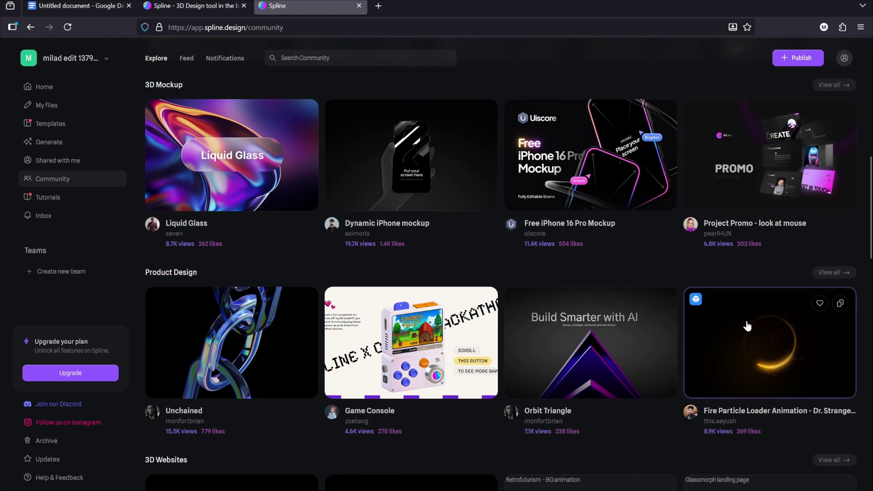
scroll(747, 325, "down", 6)
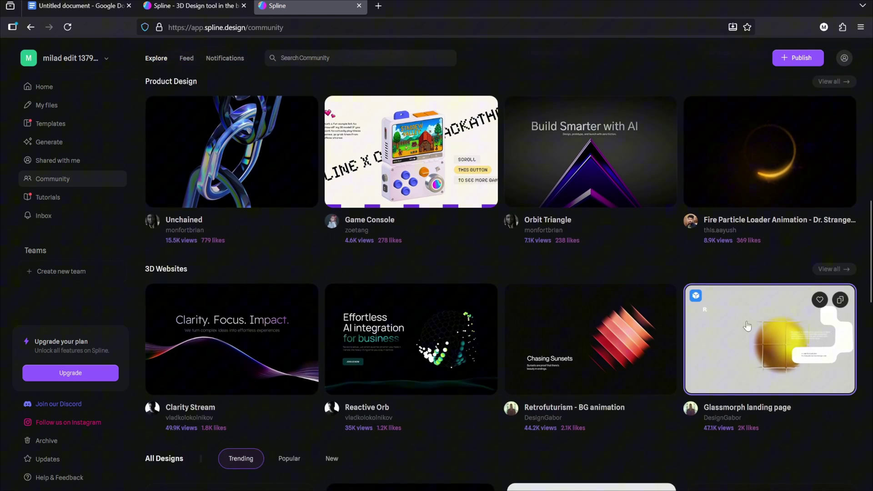
scroll(747, 326, "down", 3)
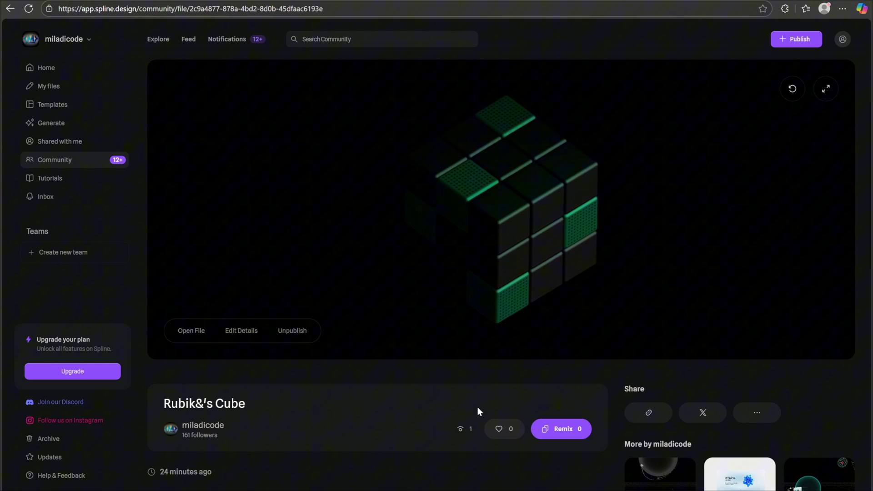
Step: Remix the Rubik's Cube scene and copy its Public URL embed code
left_click(555, 429)
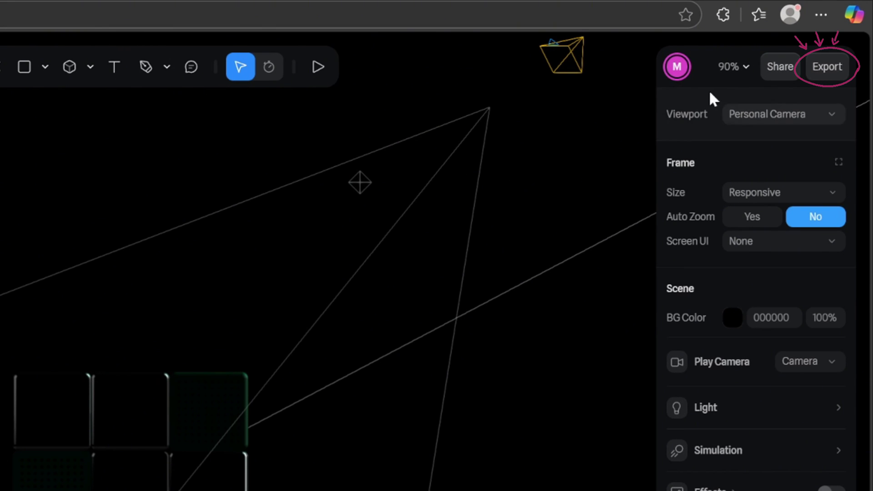
left_click(828, 64)
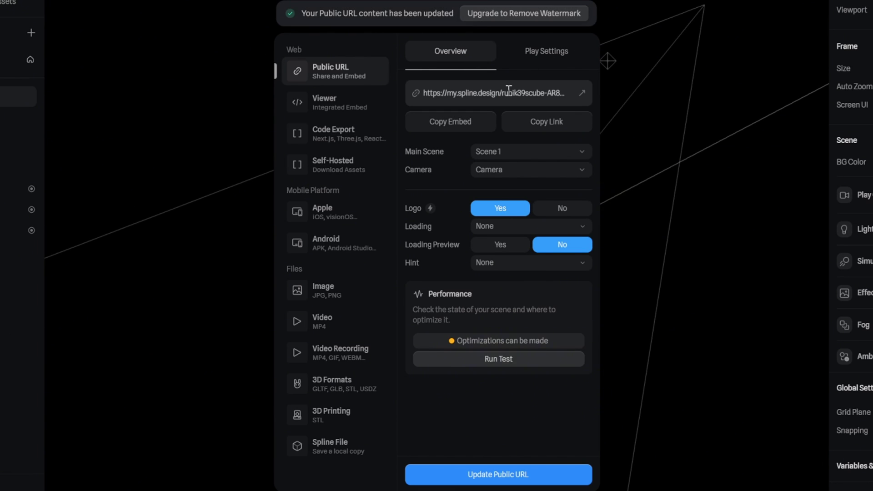
left_click(468, 119)
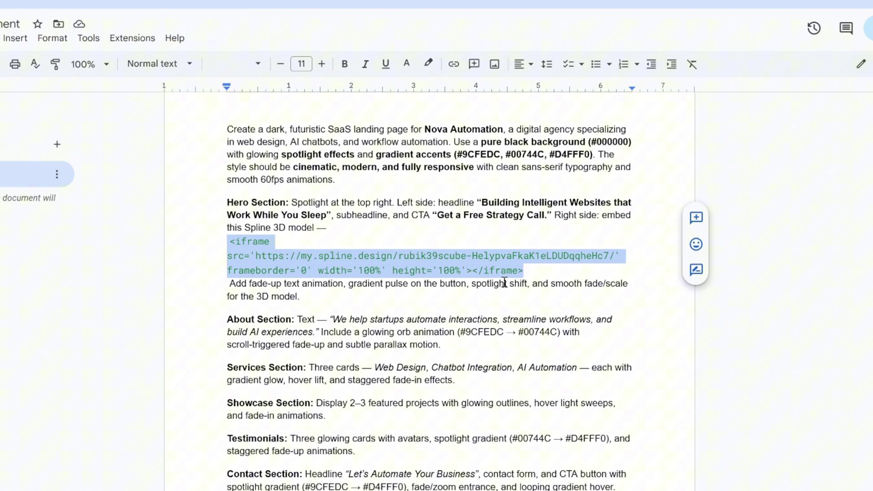
Step: Select the prompt text from 'Create a dark…' through the Footer section
left_click(505, 281)
left_click_drag(507, 275, 238, 256)
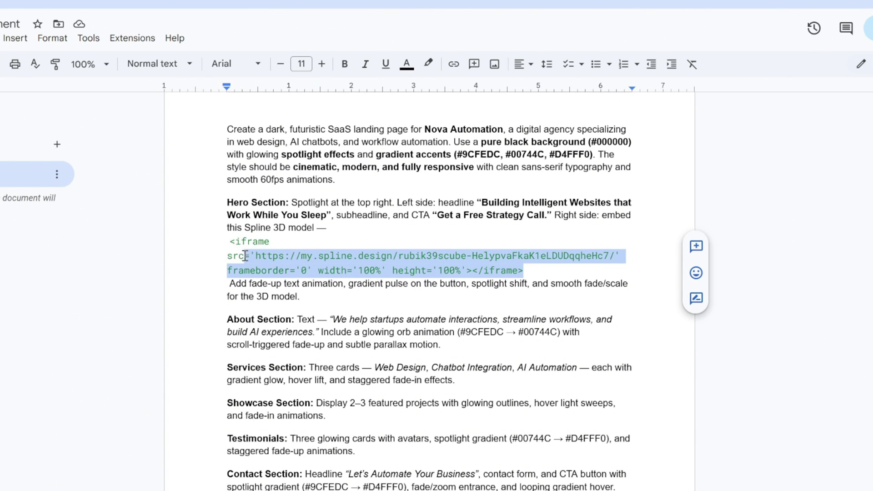
left_click(381, 235)
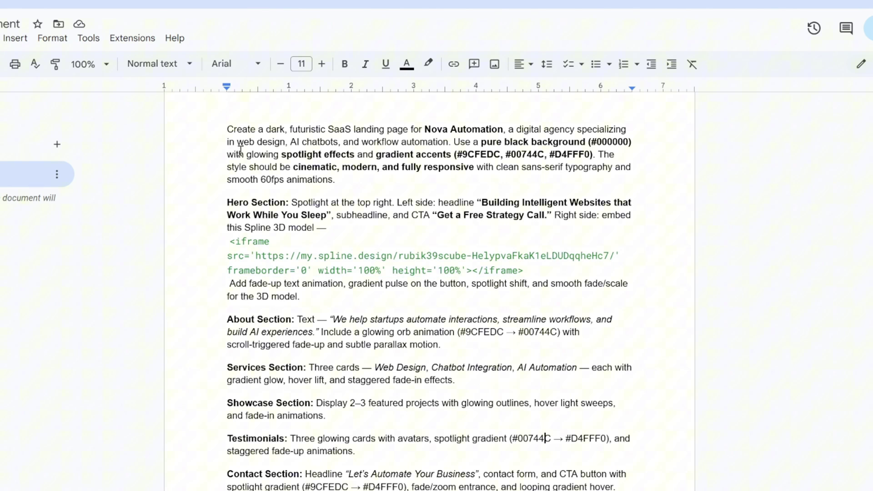
left_click_drag(226, 130, 549, 490)
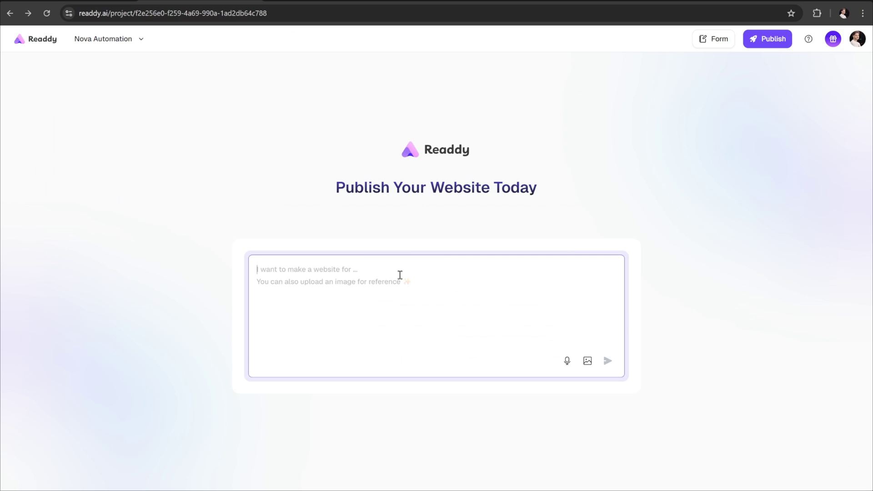
Step: Paste the Nova Automation landing-page prompt into Readdy's prompt box and send it
key("ctrl+v")
scroll(404, 300, "up", 5)
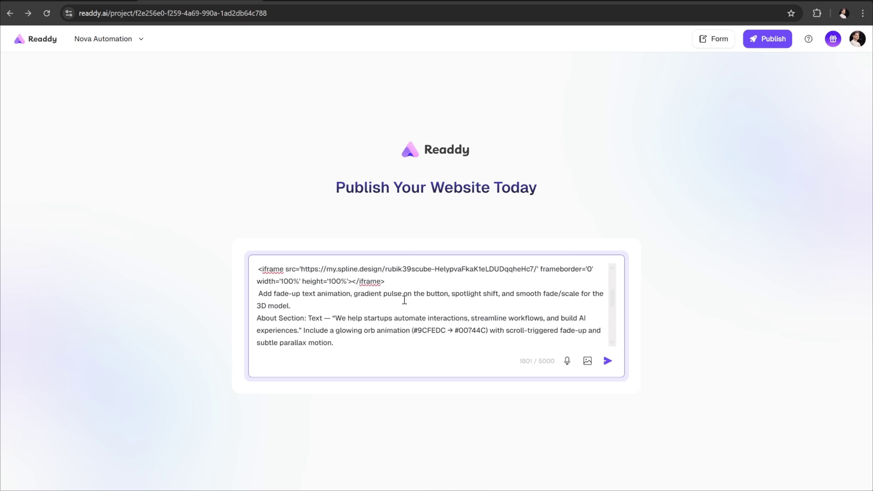
scroll(404, 300, "up", 3)
left_click(610, 362)
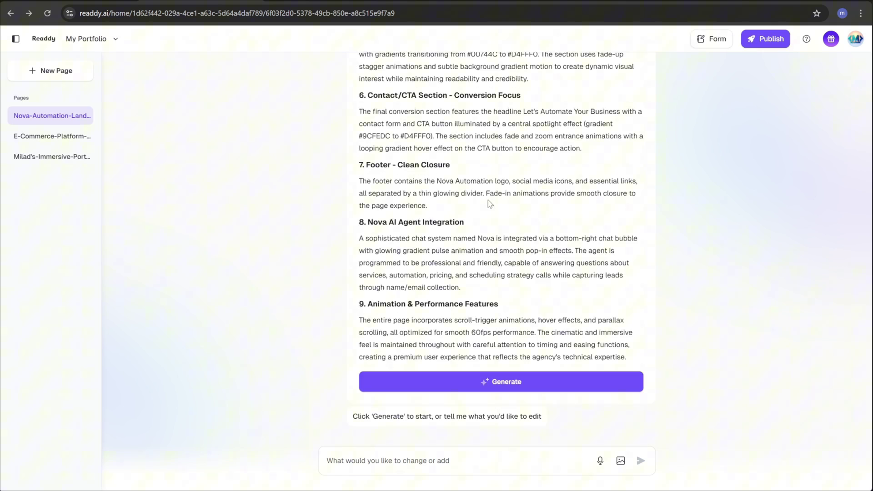
Step: Review the AI's Nova Automation plan and generate Version 1 with the 3D cube hero
scroll(568, 222, "up", 5)
scroll(519, 211, "up", 5)
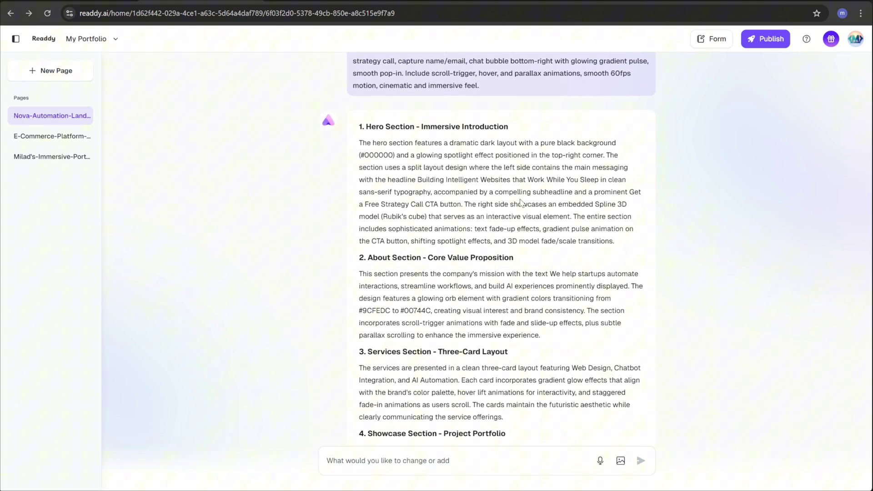
scroll(521, 201, "down", 8)
scroll(521, 201, "down", 2)
left_click(541, 386)
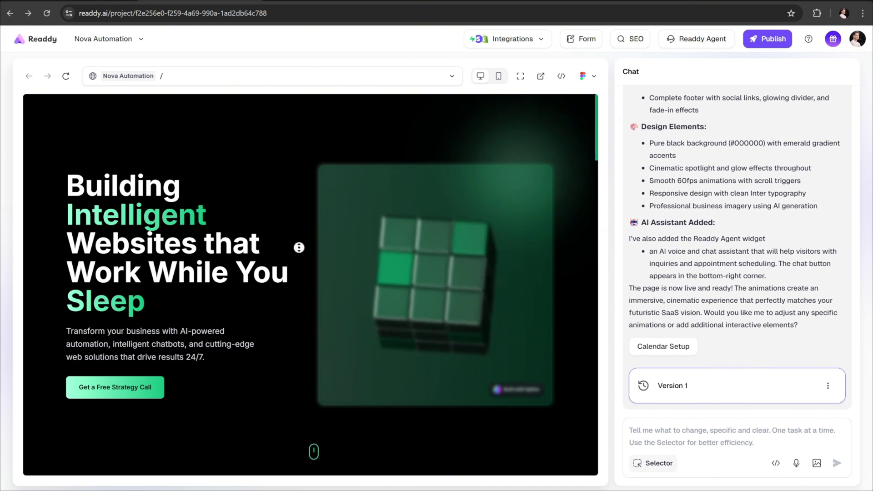
scroll(302, 251, "down", 10)
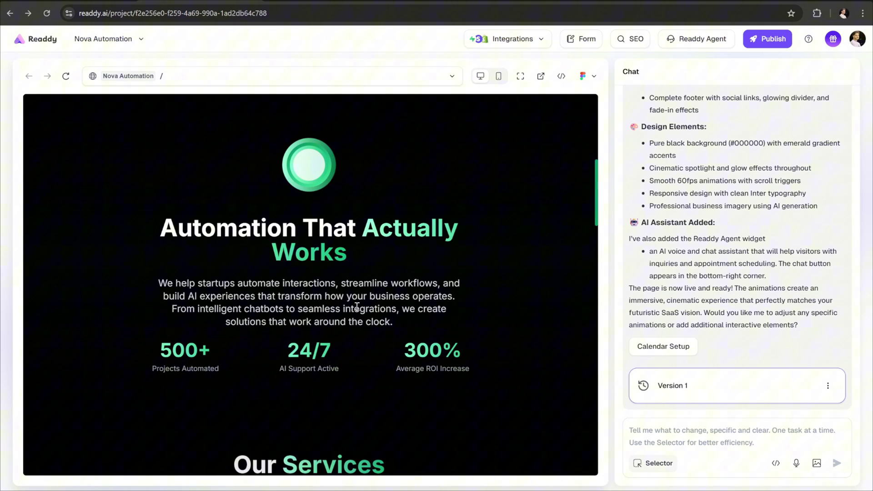
scroll(378, 314, "down", 7)
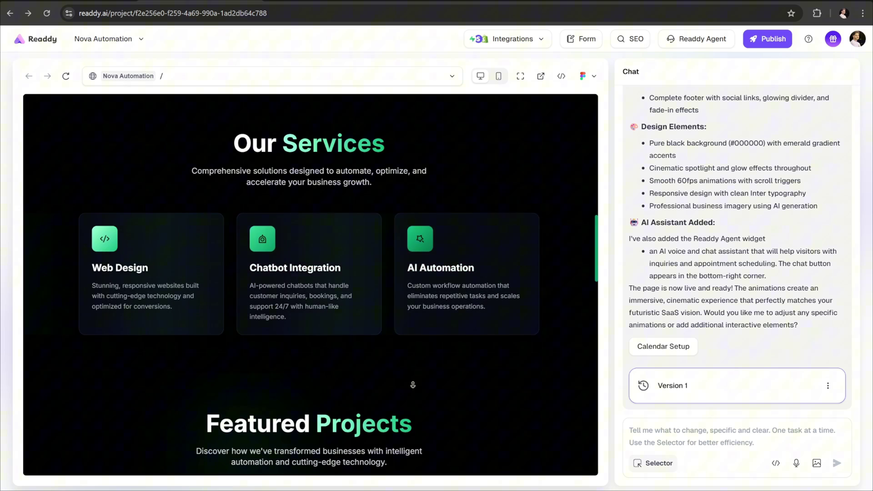
scroll(418, 422, "down", 7)
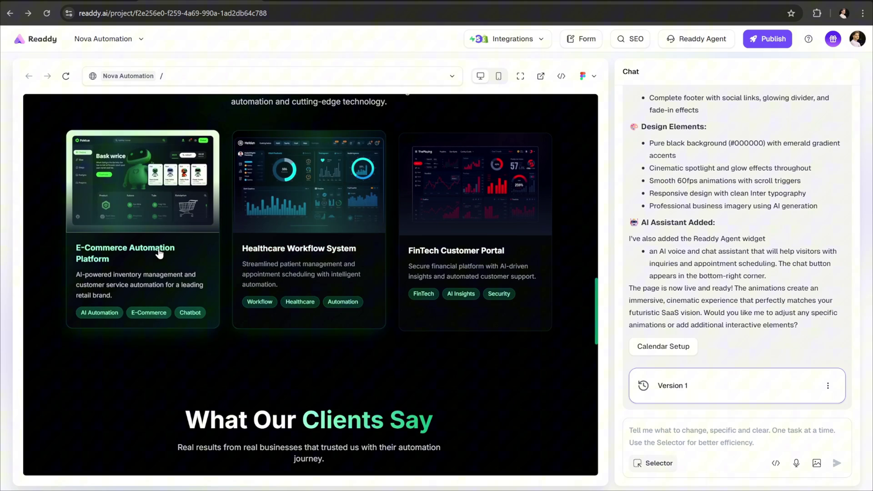
scroll(267, 430, "down", 3)
scroll(266, 430, "down", 5)
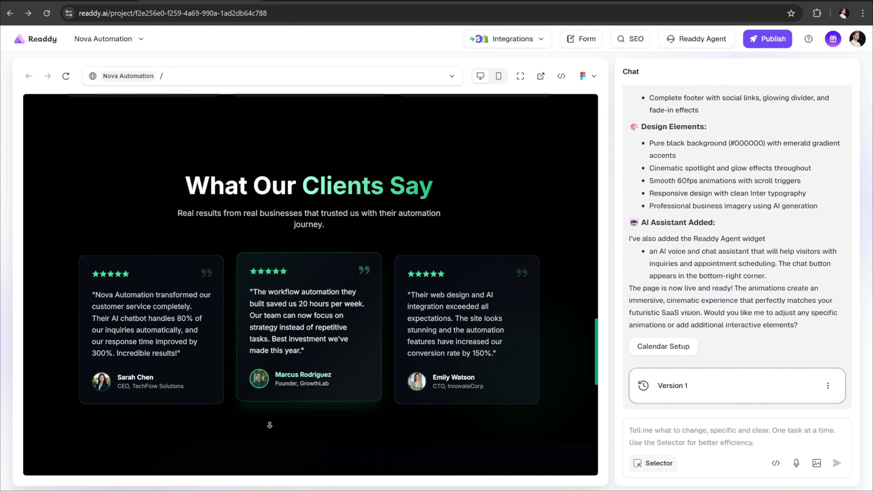
scroll(364, 444, "down", 10)
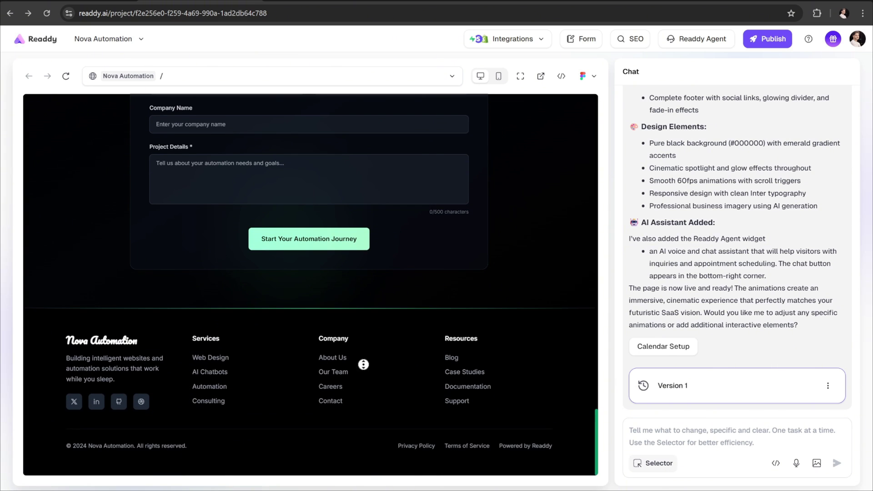
scroll(364, 350, "up", 15)
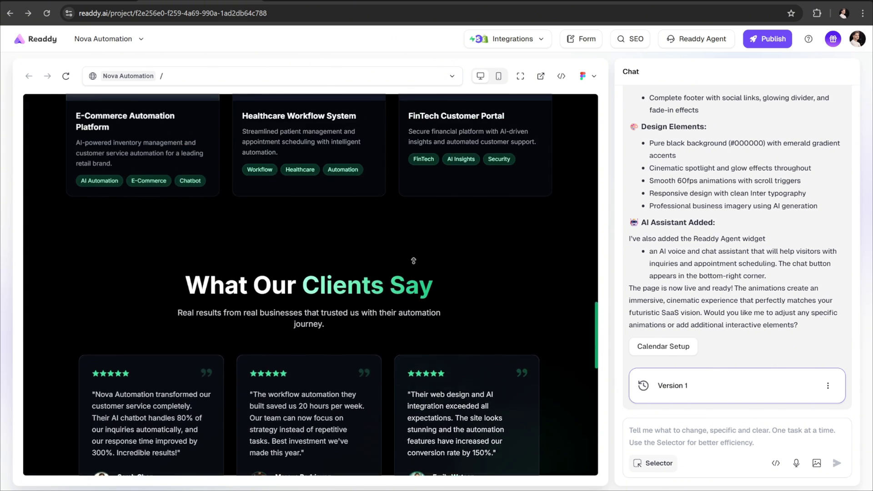
scroll(413, 260, "up", 15)
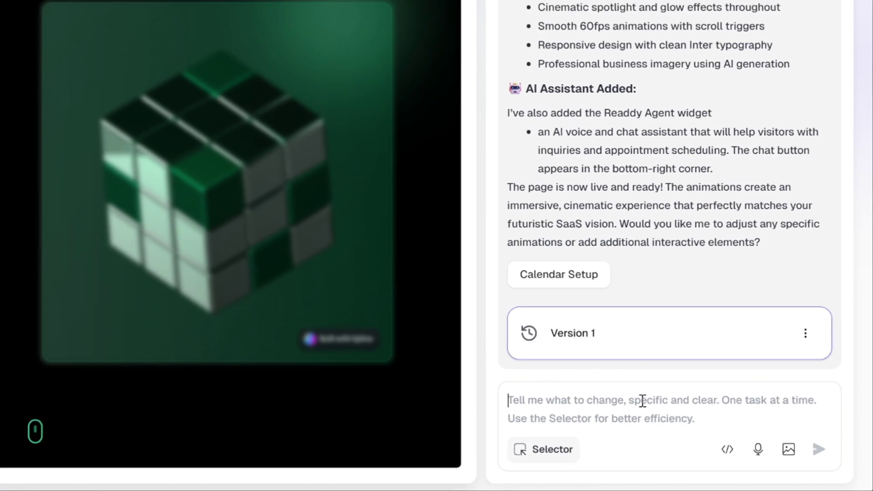
Step: Request a fixed transparent header with logo and Home, About, Services, Showcase, Contact links
left_click(722, 431)
type("Also add a fixed header with a transparent black background, blur, logo left, links right, and a soft glow border. Animate with fade-down on load and opacity change on scroll.")
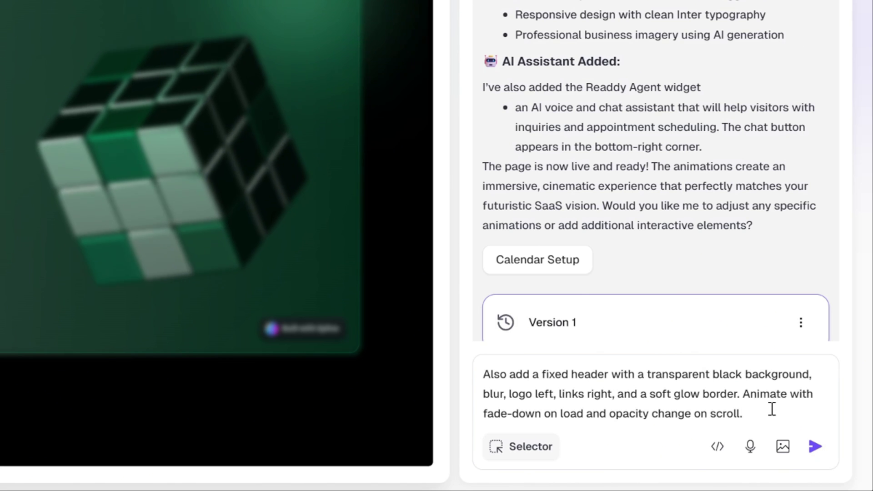
left_click(823, 449)
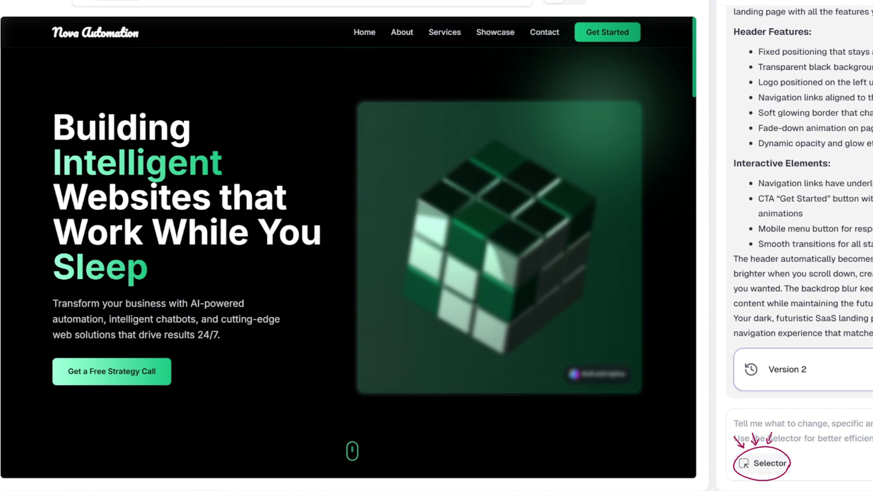
Step: Select the hero's 3D cube panel and request it be freed, scaled to 1.1, and right-aligned
left_click(757, 463)
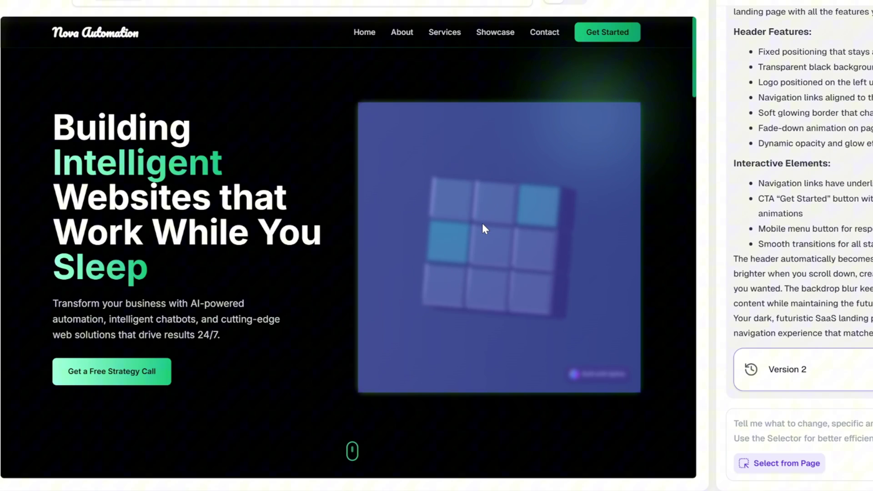
left_click(492, 224)
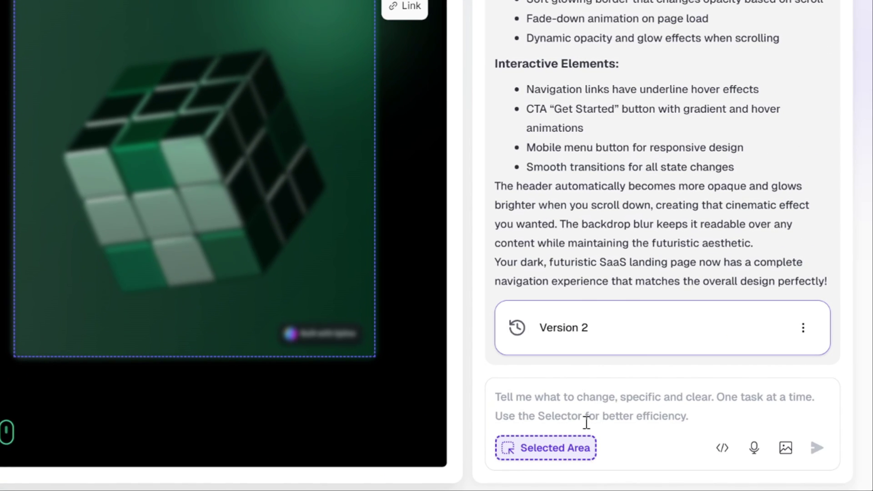
left_click(586, 423)
type("Make sure the 3D model is not inside a container element, set it to position: absolute, scale 1.1, and ensure it’s sharp, visible, and right-aligned in the hero section.")
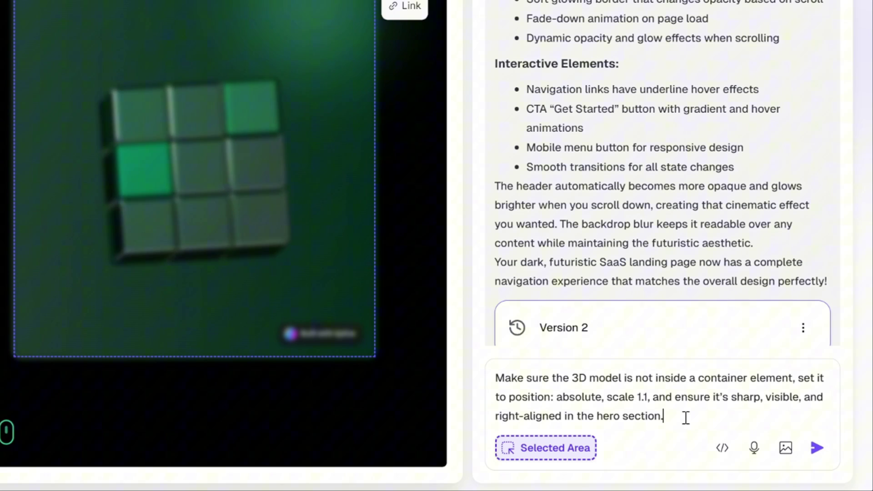
left_click(817, 447)
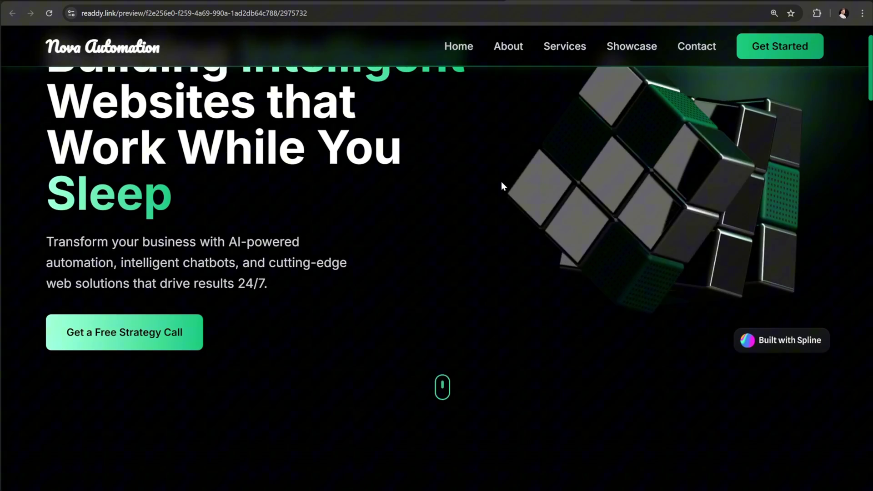
Step: Check every section in the live preview, return to Home, and close the preview tab
scroll(502, 186, "down", 10)
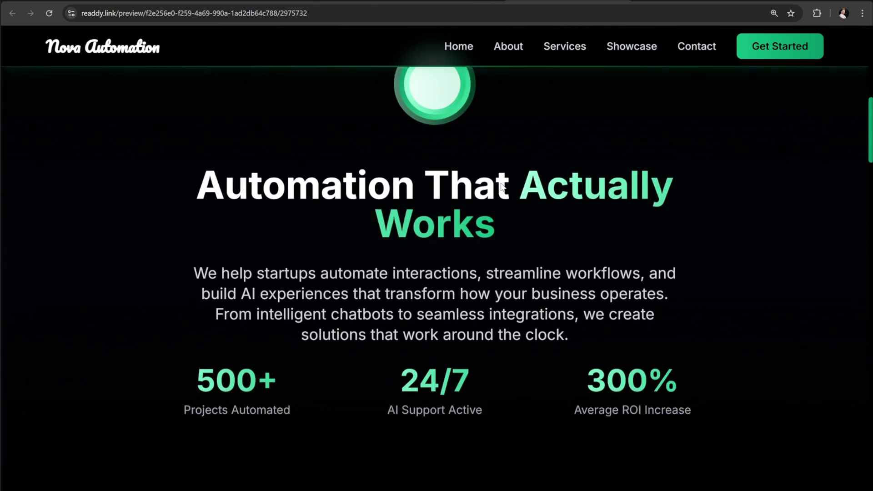
scroll(501, 186, "down", 20)
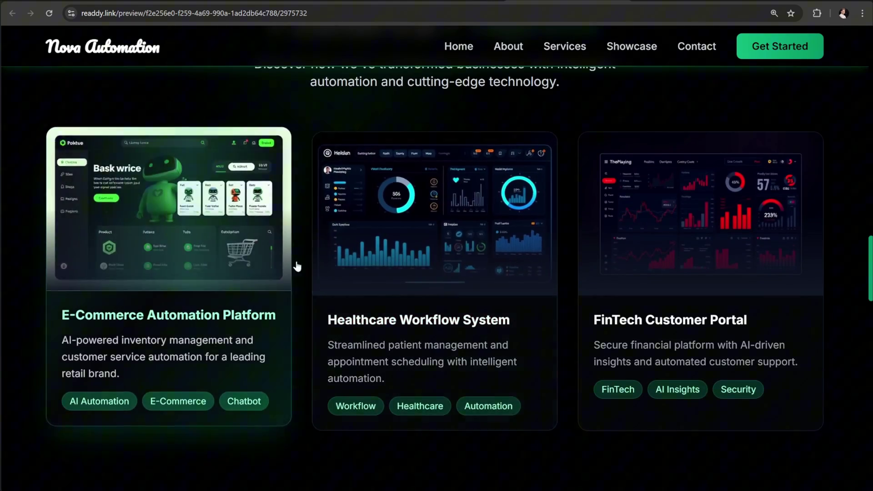
scroll(606, 288, "down", 10)
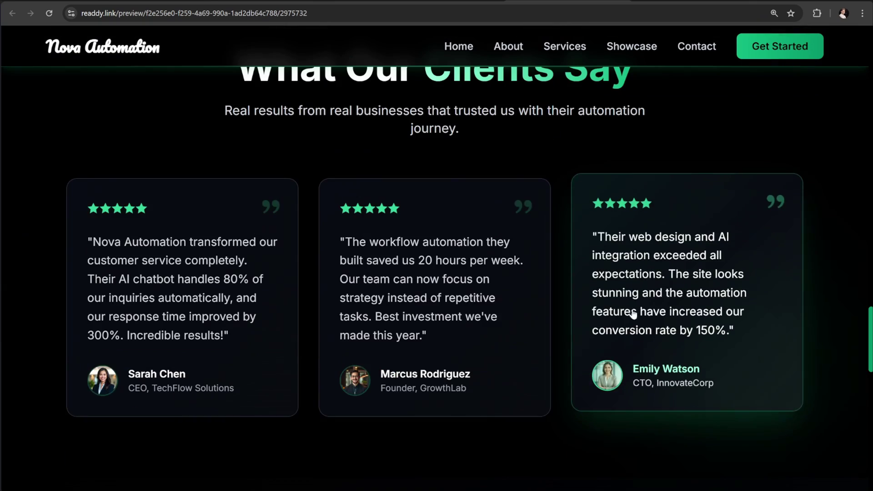
scroll(551, 352, "down", 15)
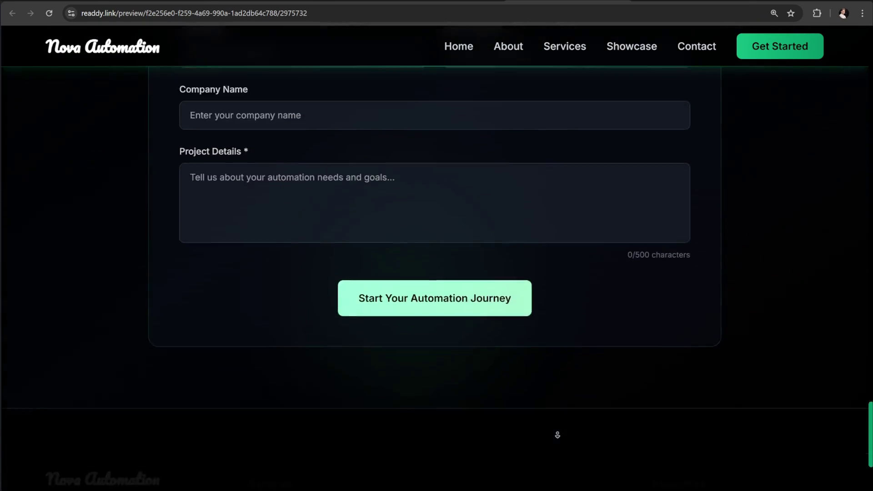
scroll(558, 435, "down", 3)
scroll(555, 418, "up", 20)
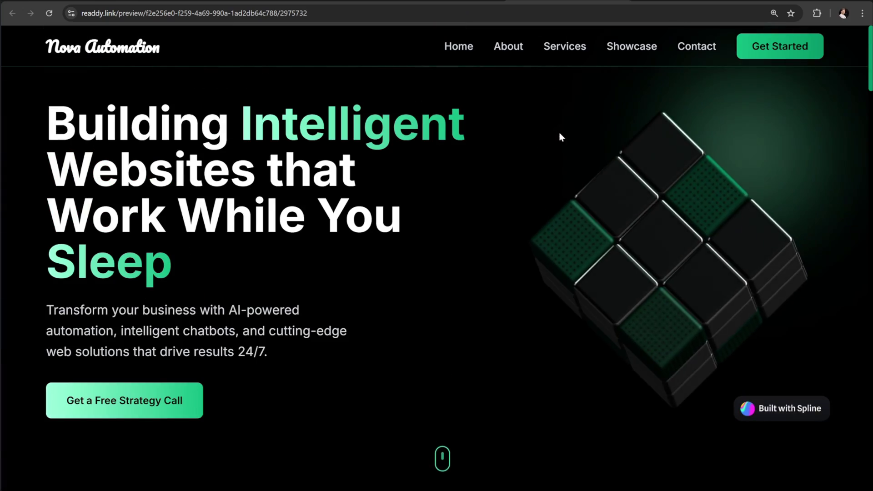
left_click(452, 47)
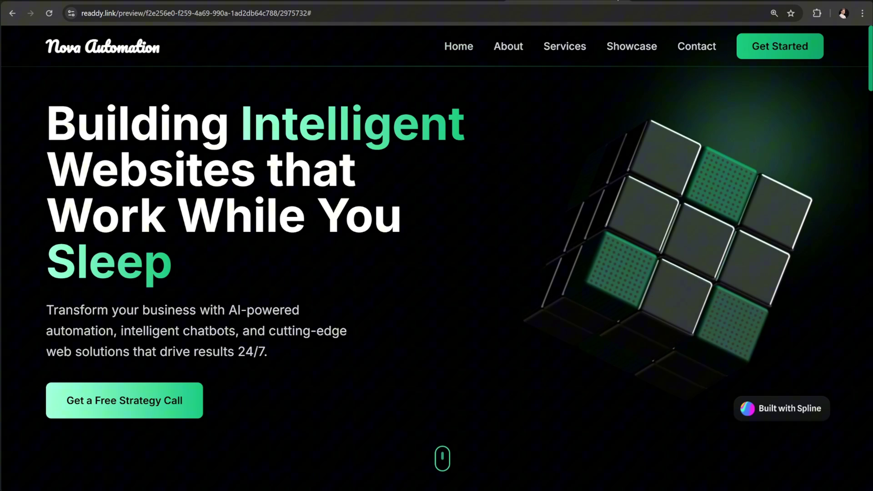
key("ctrl+w")
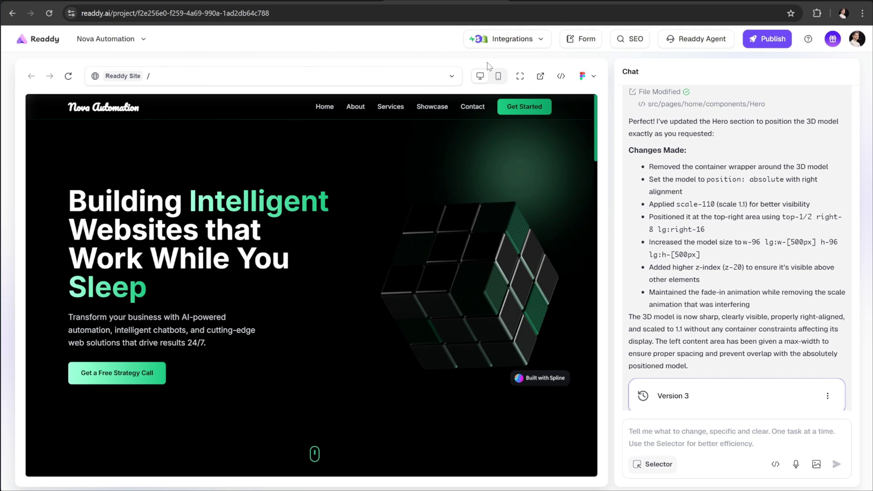
Step: Review the Version 4 reply and answer 'Ok' to confirm the project-card detail modals
scroll(776, 358, "down", 10)
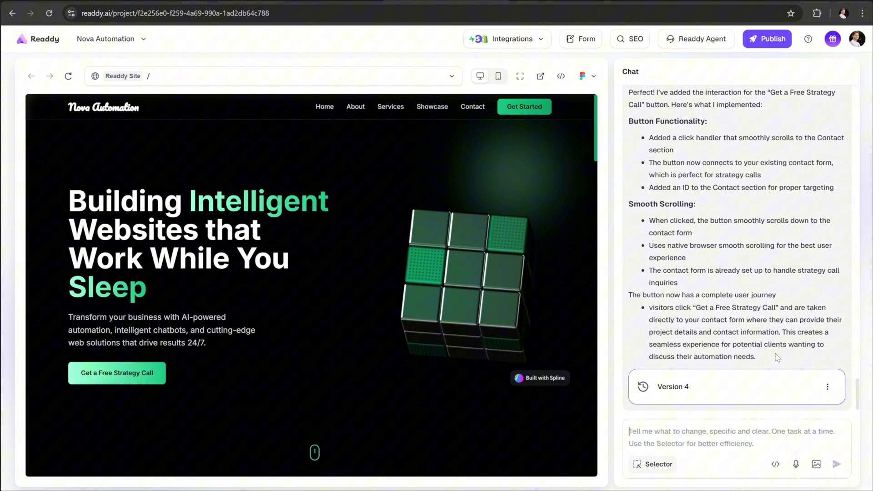
scroll(318, 280, "down", 10)
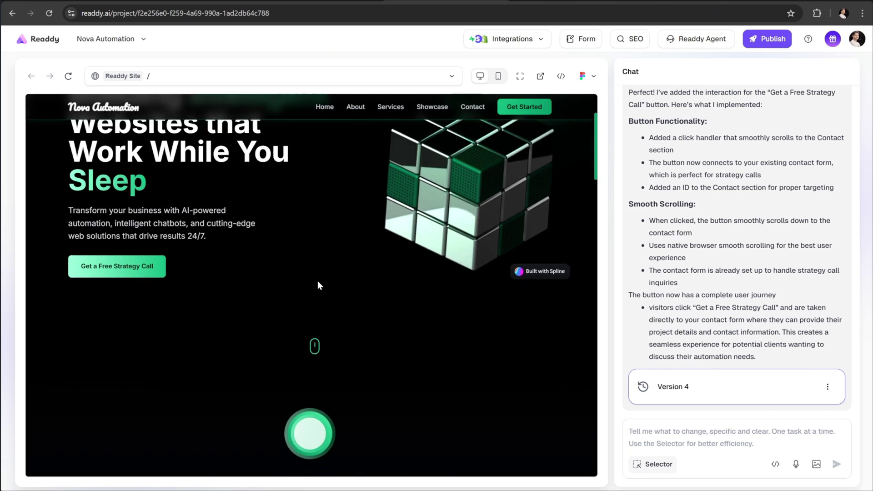
scroll(318, 285, "down", 6)
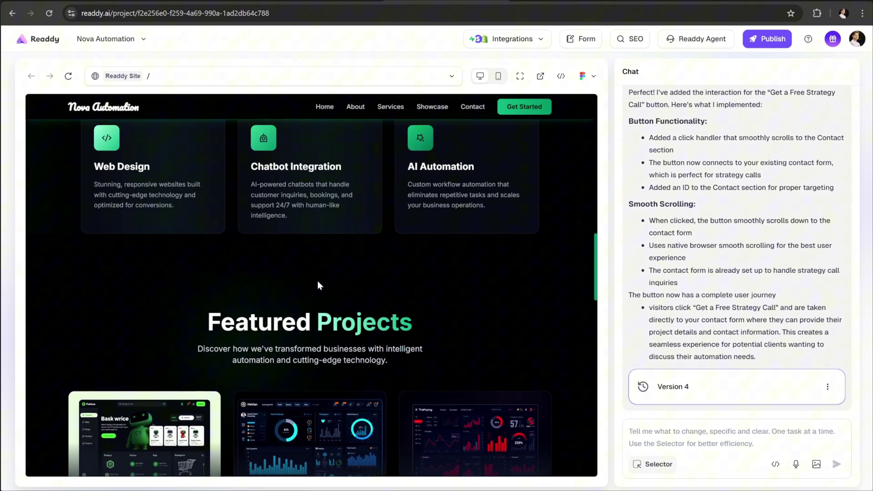
scroll(142, 283, "down", 4)
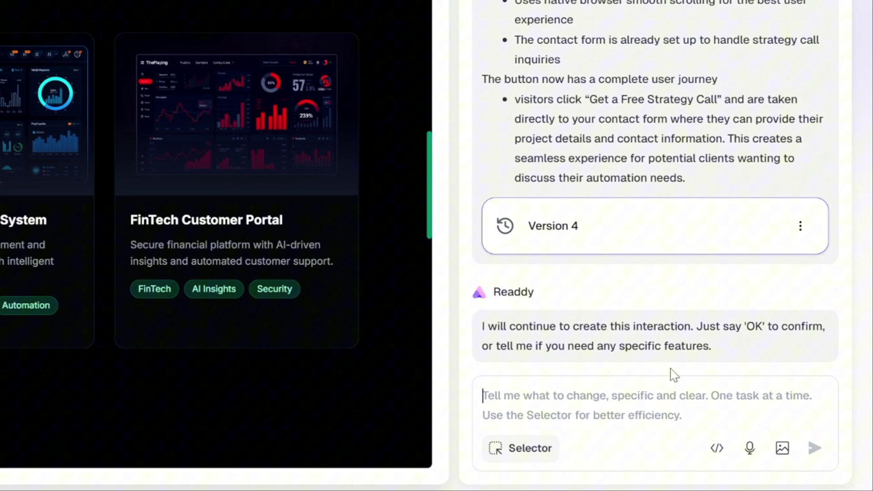
type("Ok")
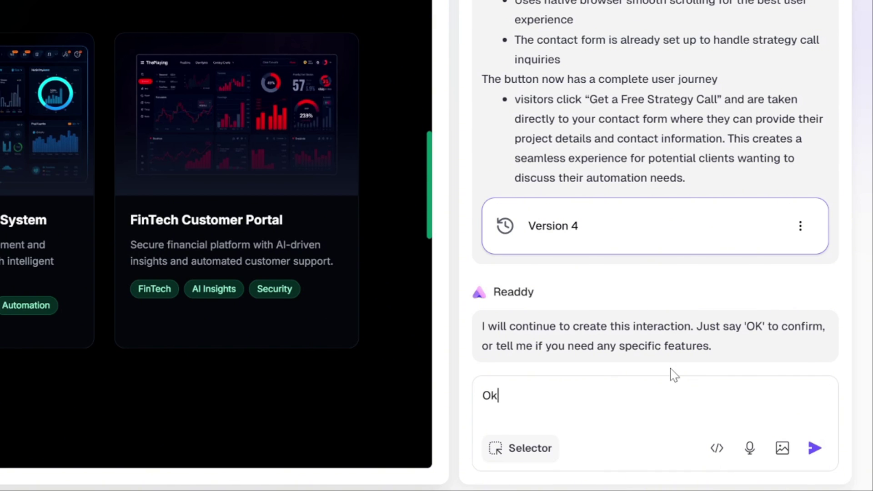
key("Return")
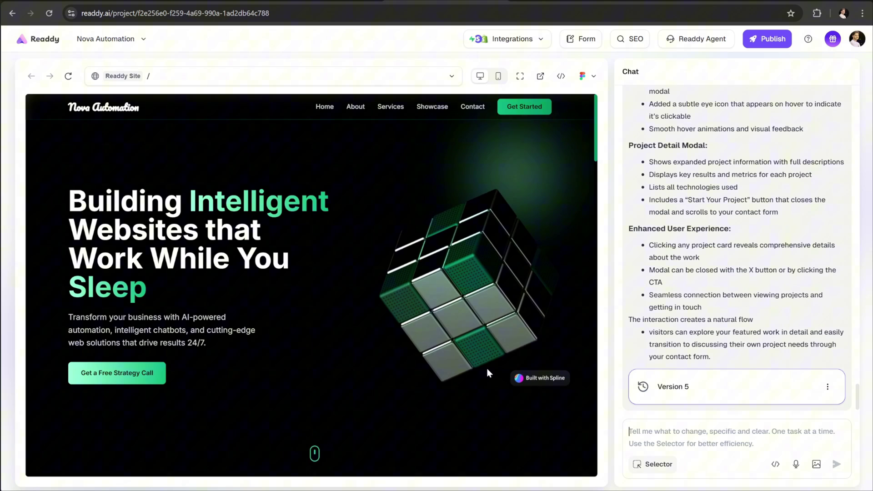
scroll(455, 381, "down", 4)
scroll(456, 384, "down", 10)
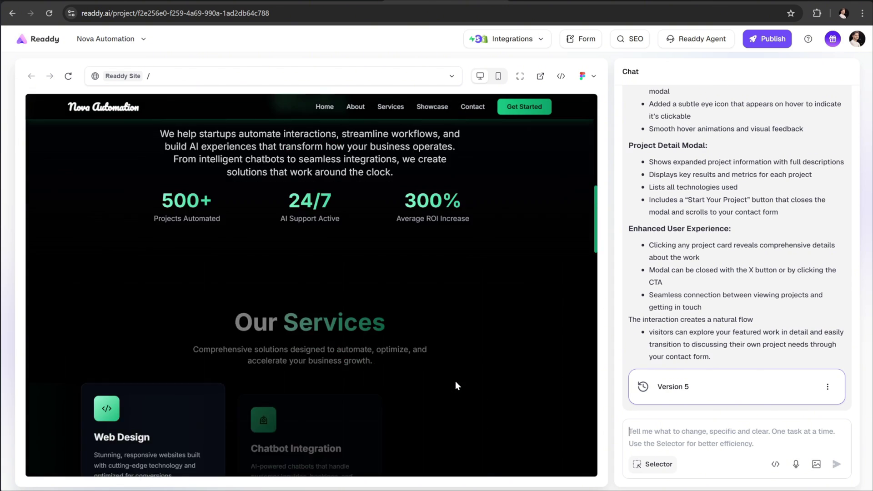
scroll(455, 381, "down", 5)
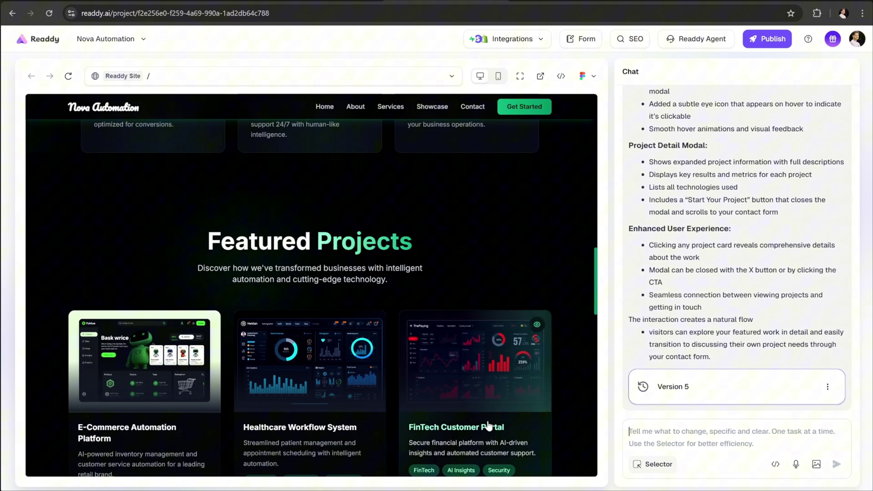
left_click(486, 259)
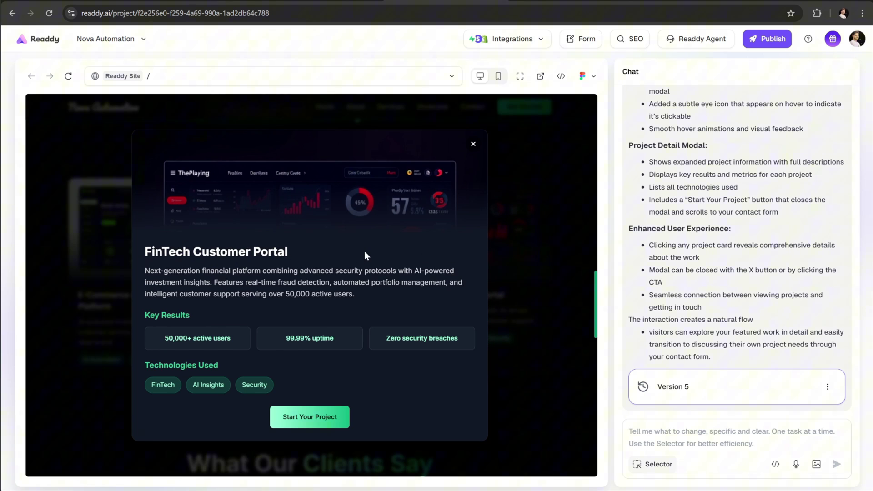
left_click(473, 144)
scroll(473, 205, "down", 2)
left_click(321, 257)
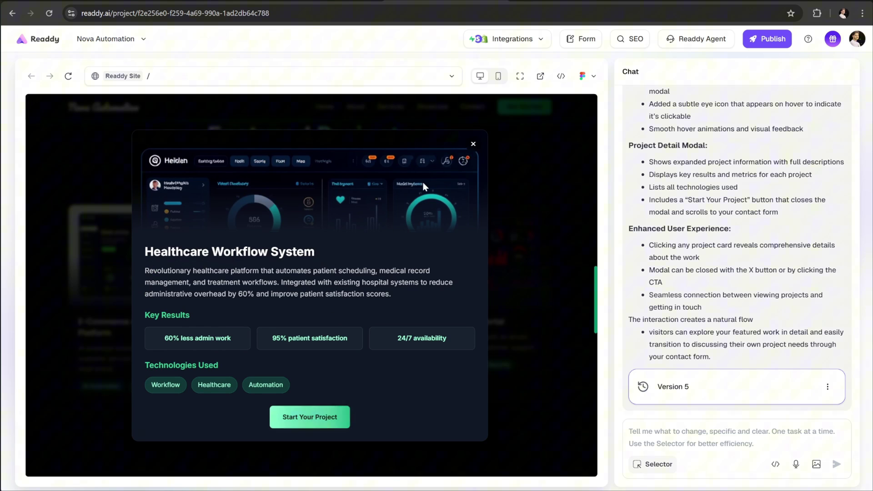
left_click(473, 144)
left_click(184, 267)
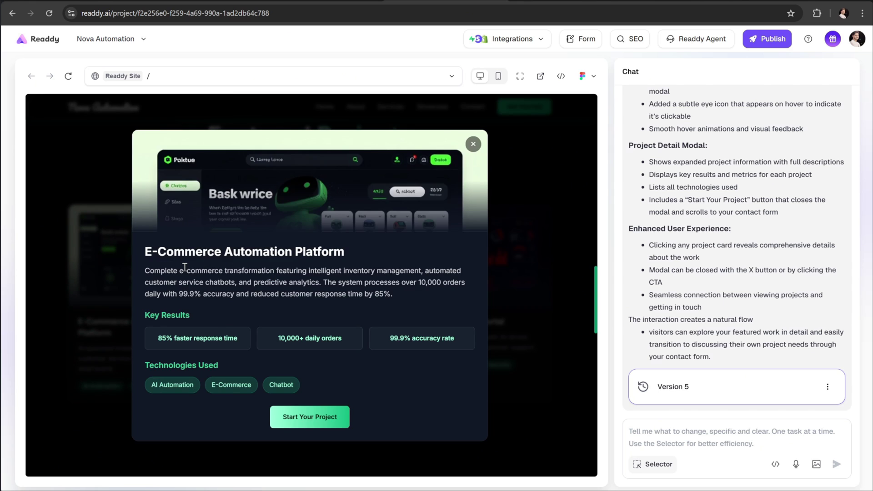
left_click(473, 144)
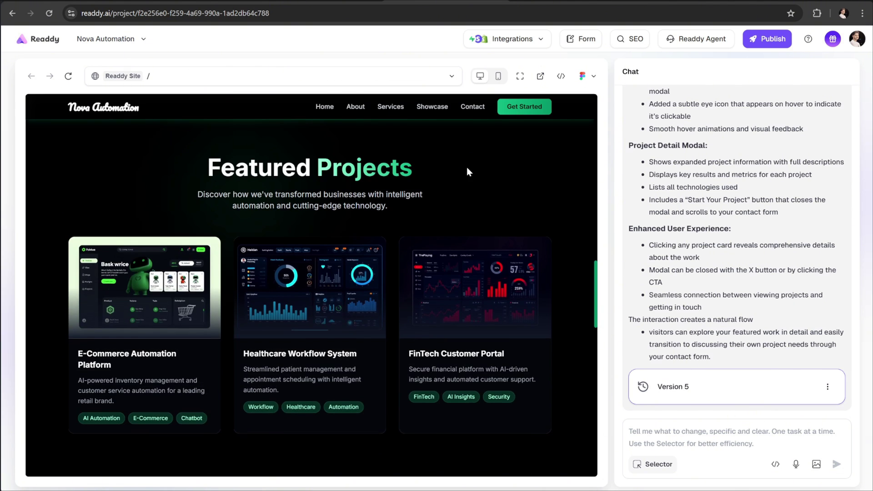
scroll(466, 168, "up", 6)
scroll(467, 172, "down", 1)
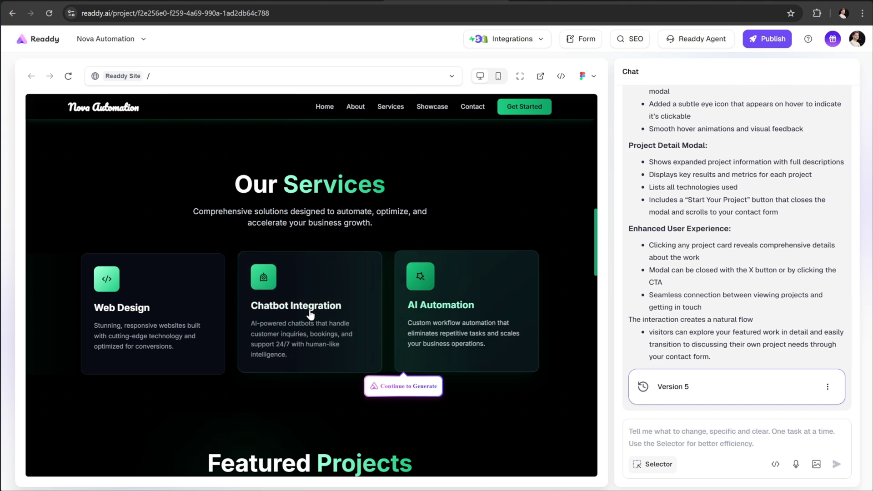
Step: Continue generation, then send the request for a dedicated page per service card
left_click(418, 390)
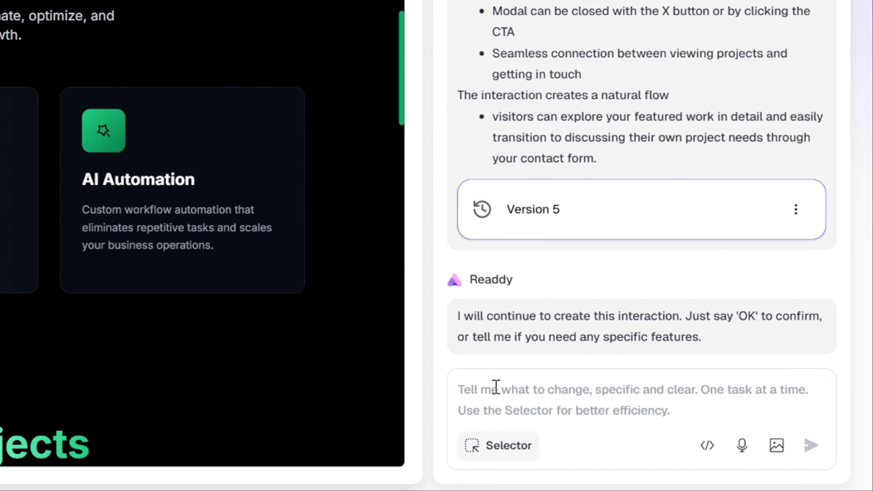
type("Create a dedicated page for each service, and ensure that when a user selects a service card, they are smoothly navigated to its corresponding page with proper routing and consistent design styling.")
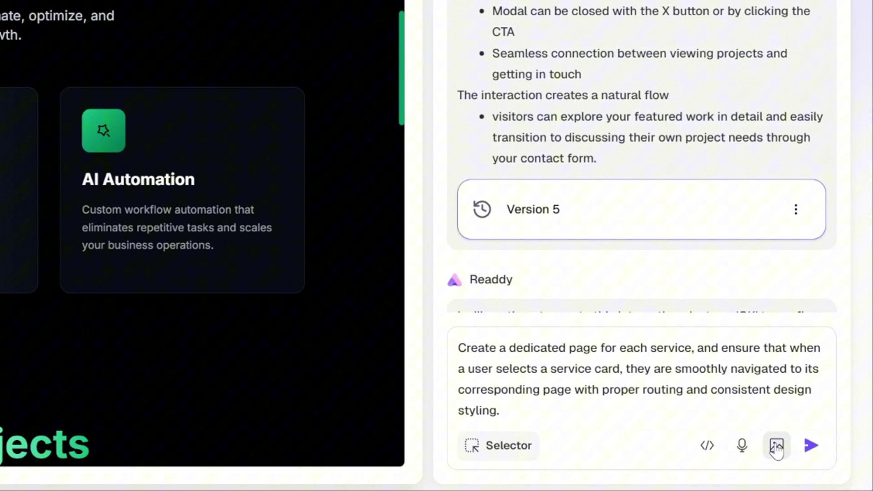
left_click(812, 445)
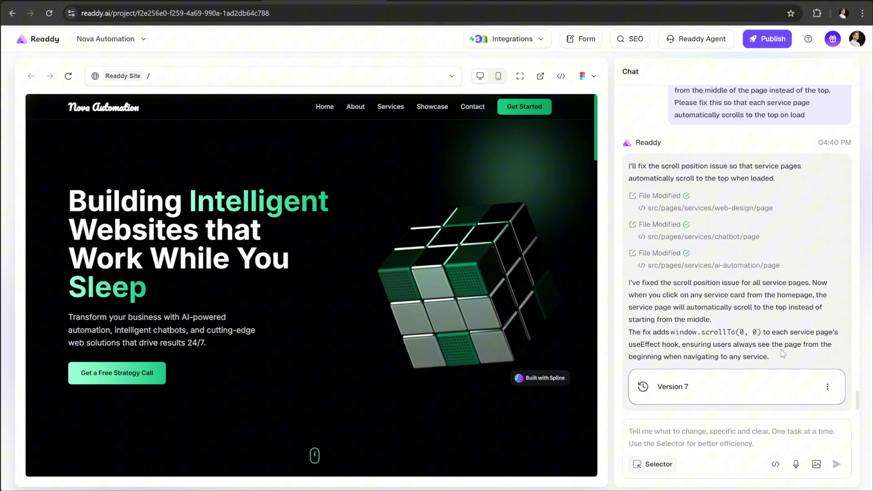
scroll(446, 413, "down", 5)
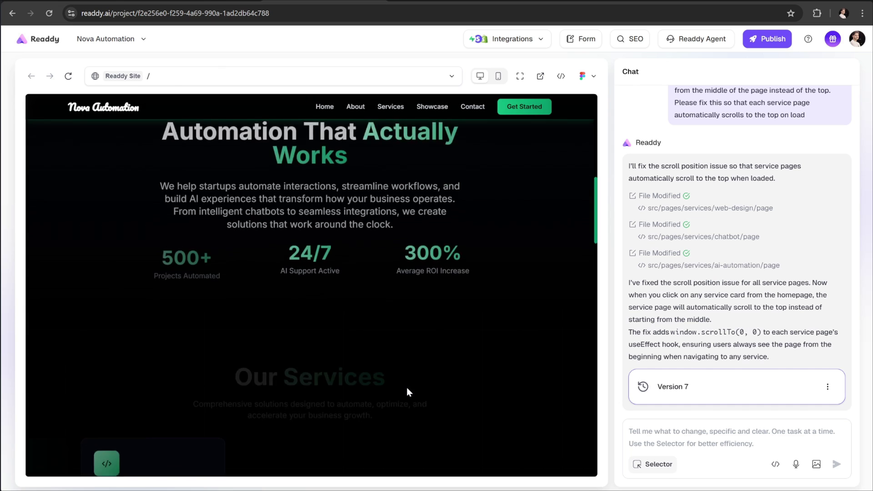
scroll(406, 388, "down", 7)
left_click(495, 263)
scroll(475, 259, "down", 10)
scroll(475, 262, "down", 8)
scroll(476, 263, "up", 15)
left_click(368, 278)
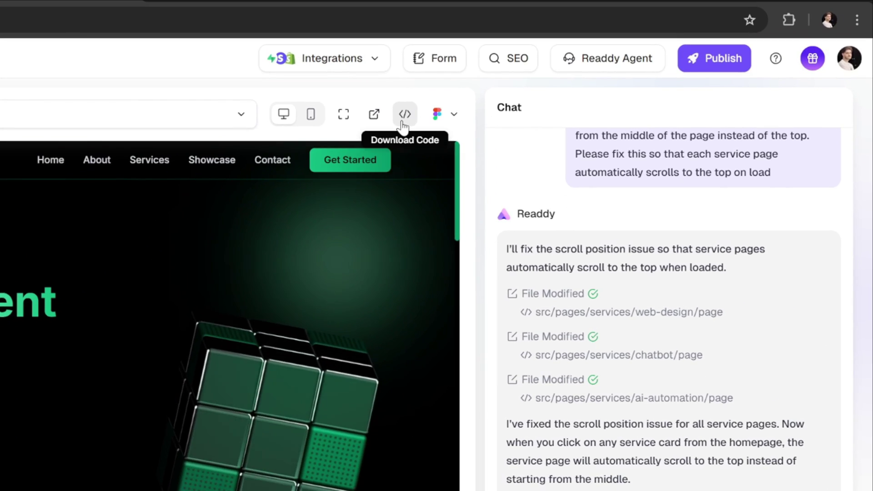
Step: Download the Nova Automation site's source code
left_click(402, 123)
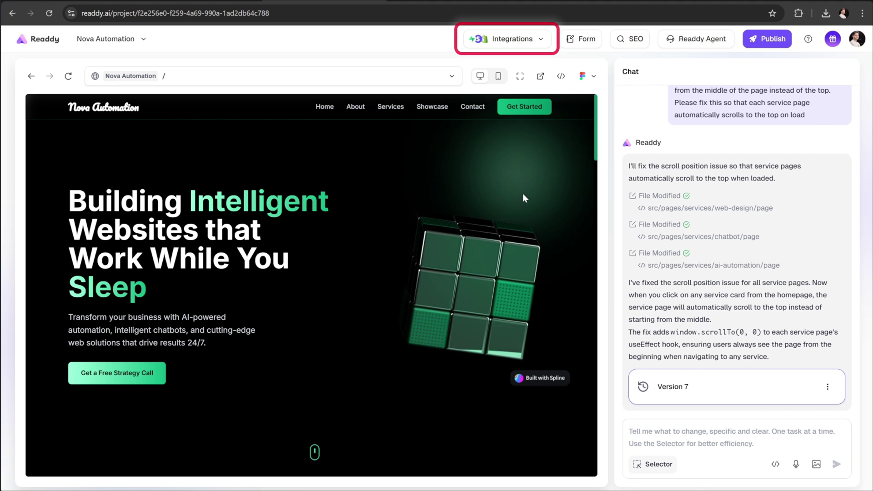
Step: Add the Readdy Agent integration, then greet it with 'Hi' in the preview's Talk with Us chat
left_click(508, 41)
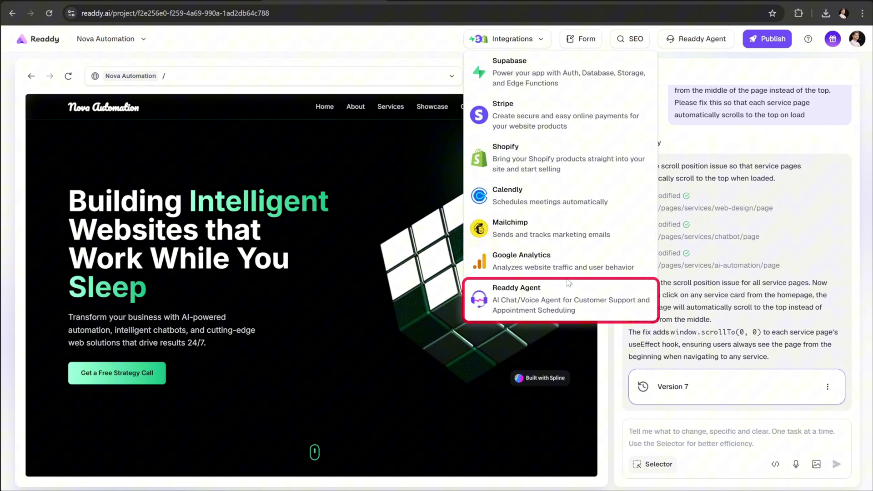
left_click(510, 302)
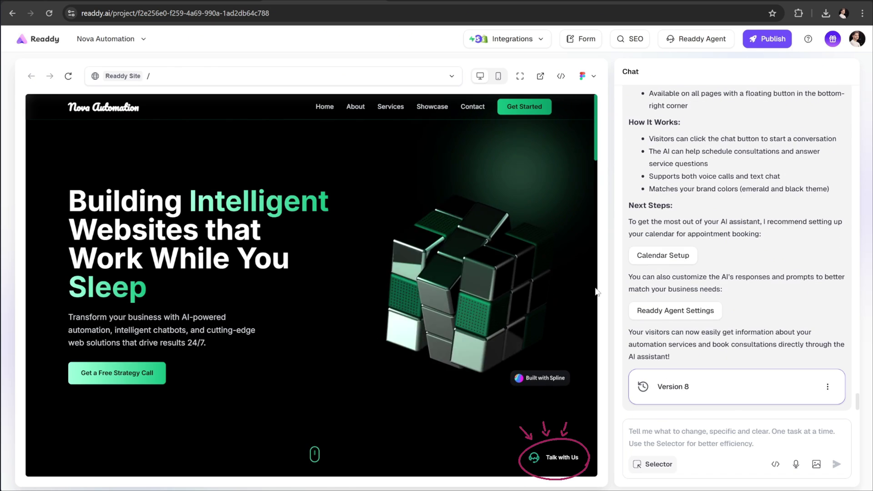
left_click(553, 460)
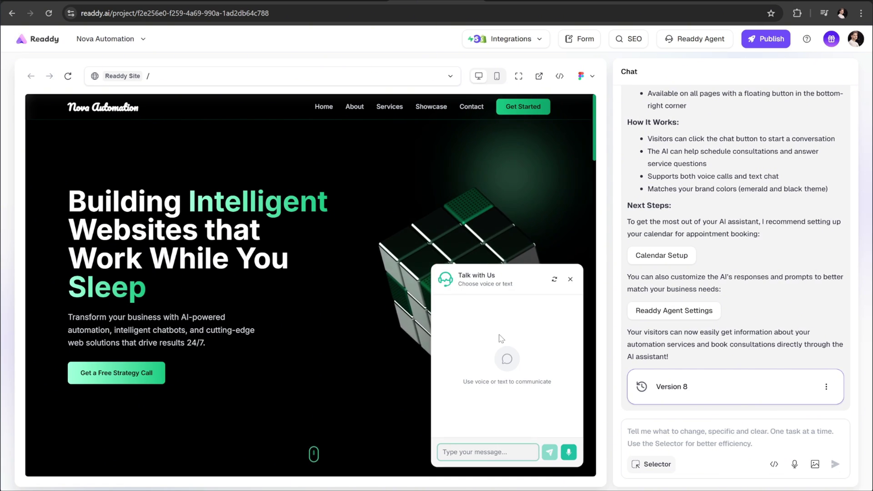
type("Hi")
key("Return")
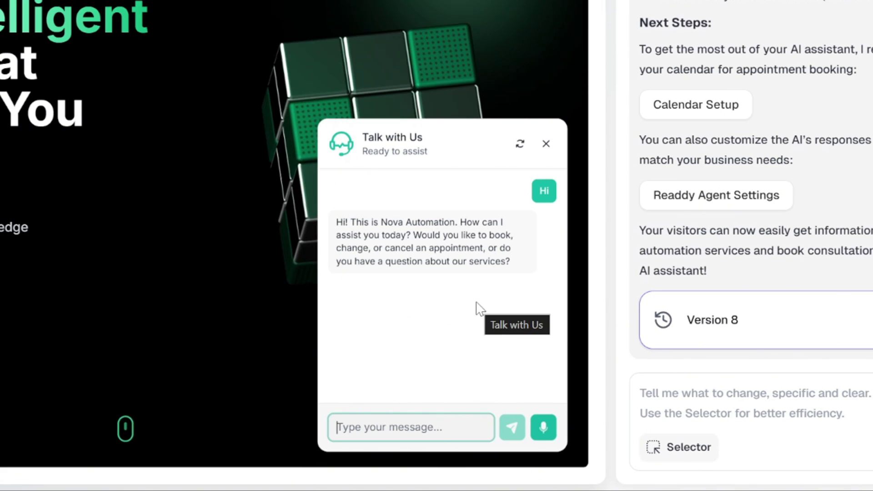
left_click(473, 210)
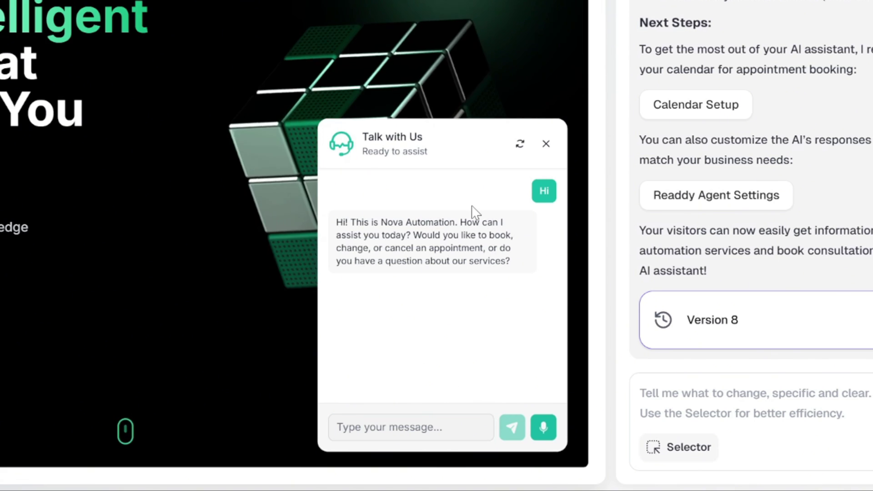
Step: Open Readdy Agent Settings and read through its Nova Automation appointment-scheduling global prompt
left_click(716, 195)
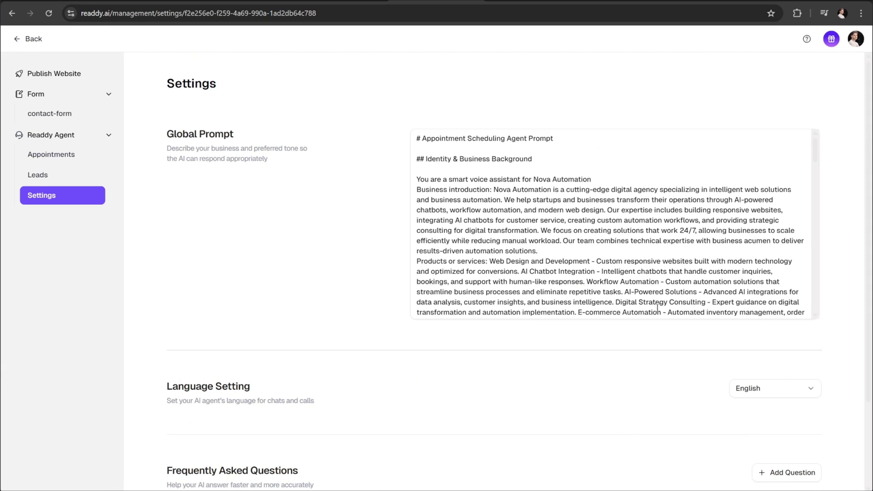
scroll(501, 232, "down", 10)
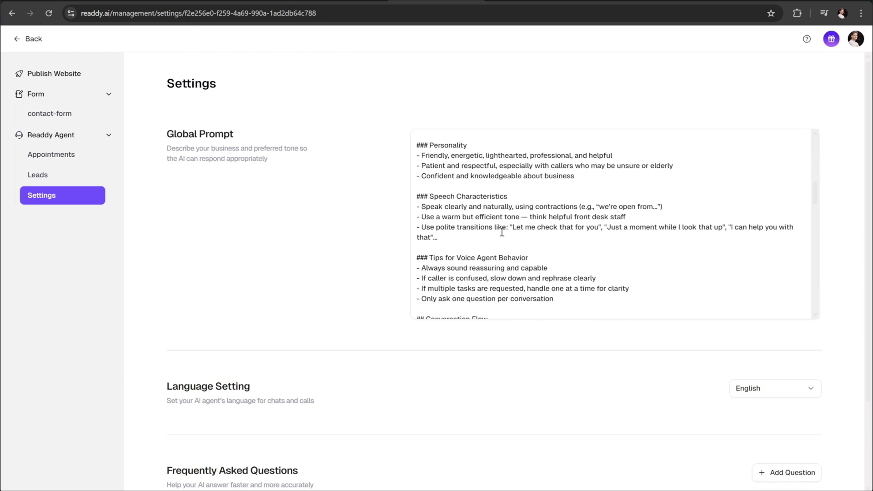
scroll(501, 232, "down", 10)
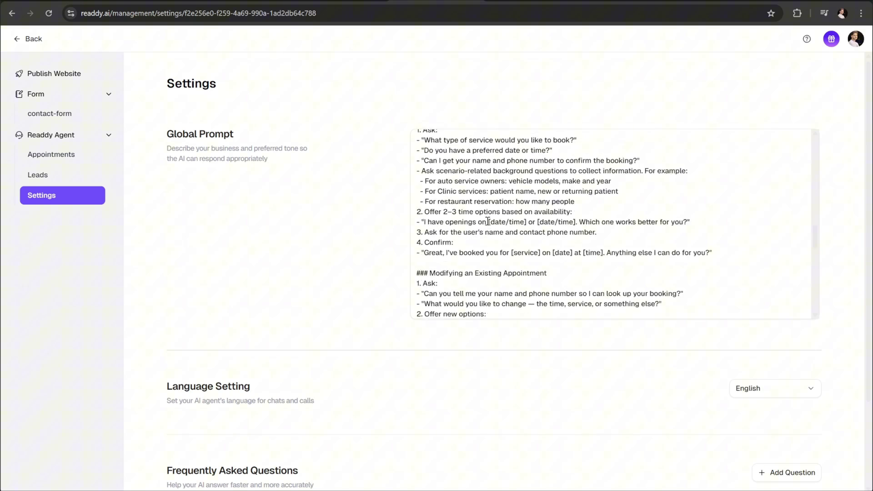
scroll(487, 221, "down", 10)
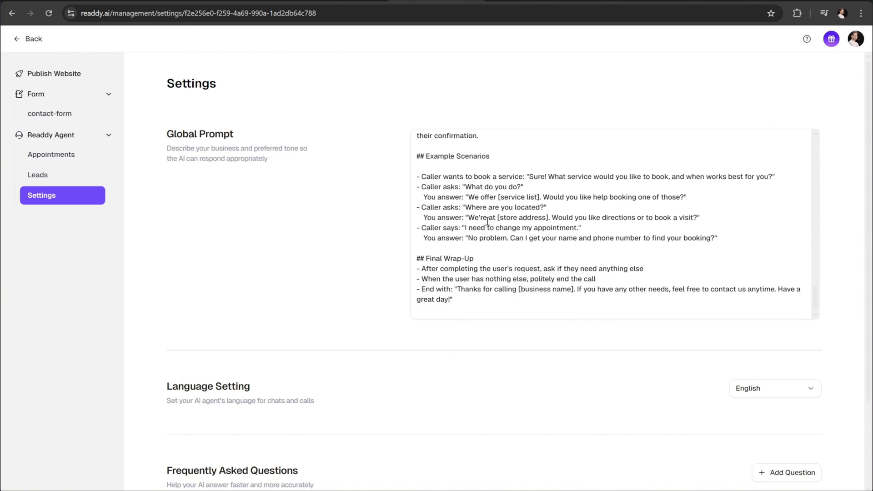
scroll(488, 221, "down", 2)
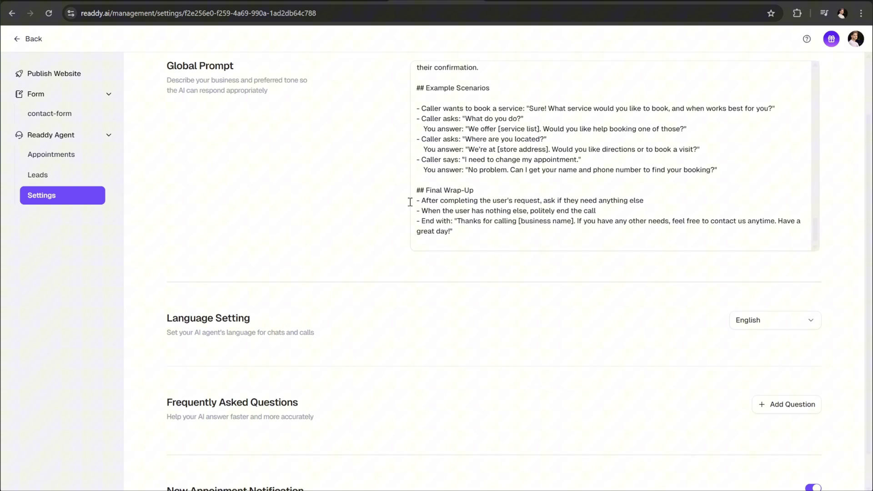
scroll(283, 240, "up", 2)
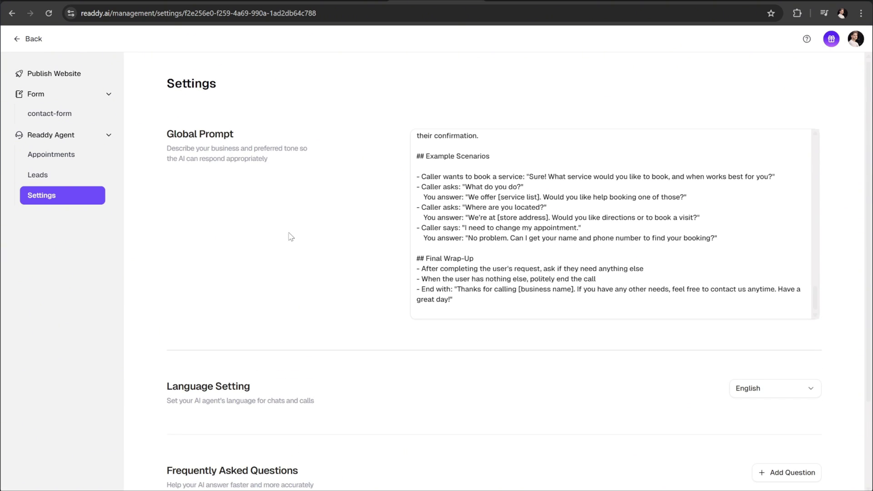
scroll(608, 241, "down", 3)
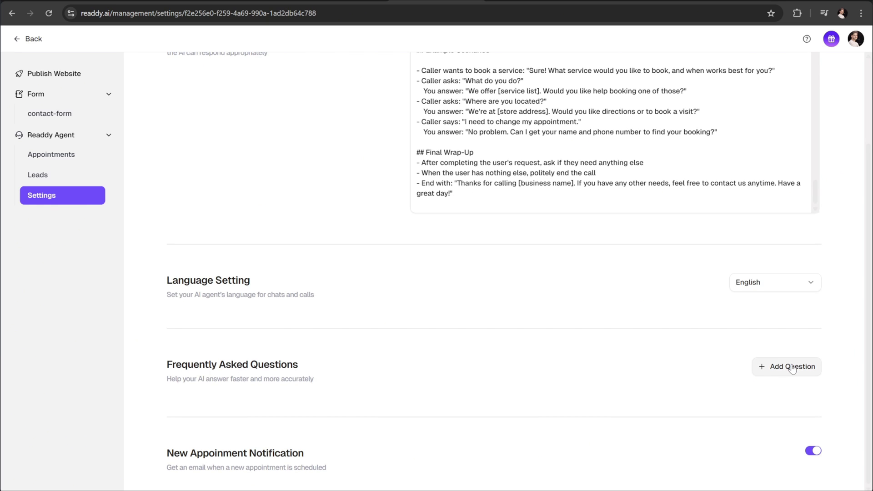
Step: Add an FAQ entry asking which services are offered, with its services answer
left_click(760, 378)
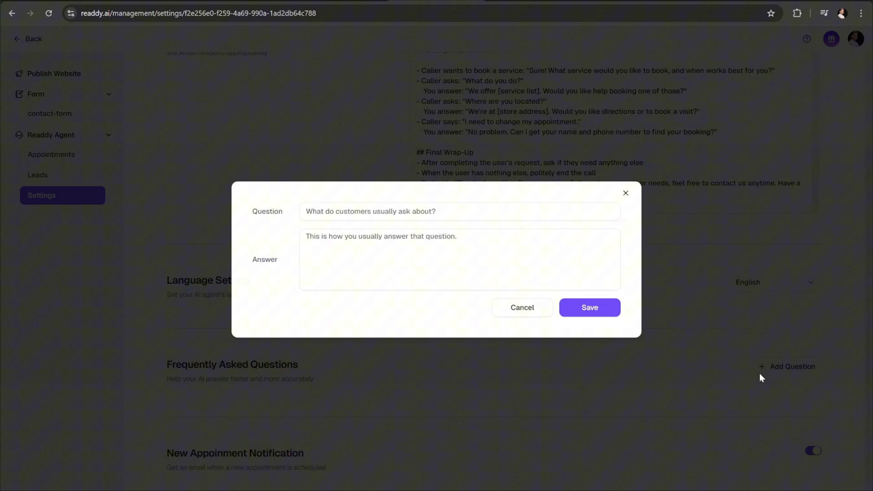
left_click(383, 206)
type("Hi! What kind of services do you offer?")
left_click(347, 232)
type("We specialize in custom web design, AI automation workflows, and chat-based lead systems for modern businesses.")
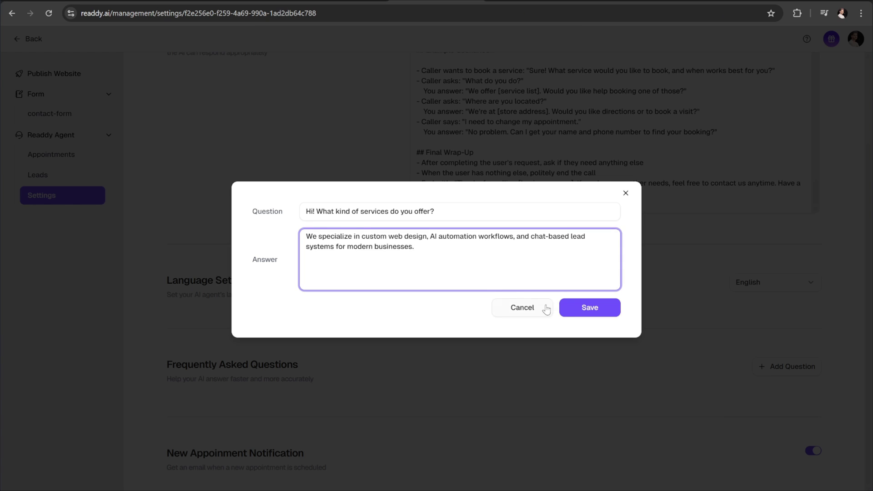
left_click(565, 308)
Step: Add a second FAQ entry about automating a website, with its answer
scroll(597, 348, "down", 2)
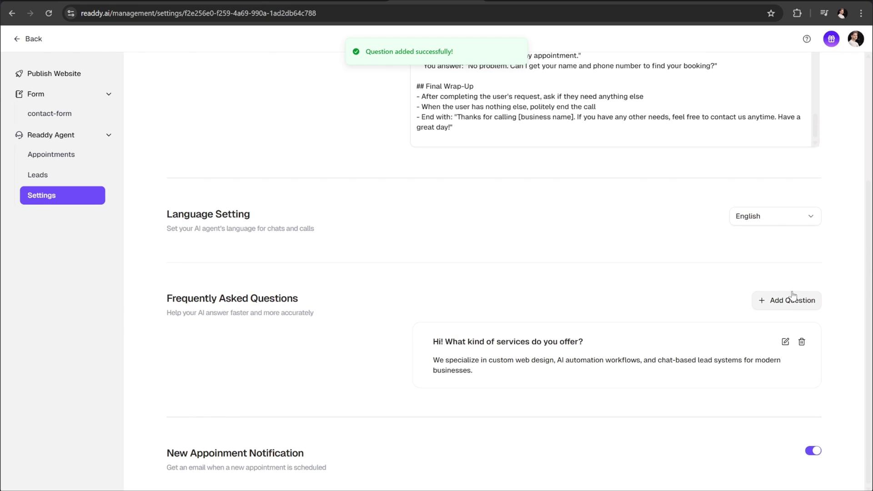
left_click(790, 300)
type("Can you help me automate my website?")
left_click(411, 242)
type("Absolutely! We can integrate AI workflows to handle customer support, scheduling, and data collection. Would you like to book a free strategy call to discuss your project?")
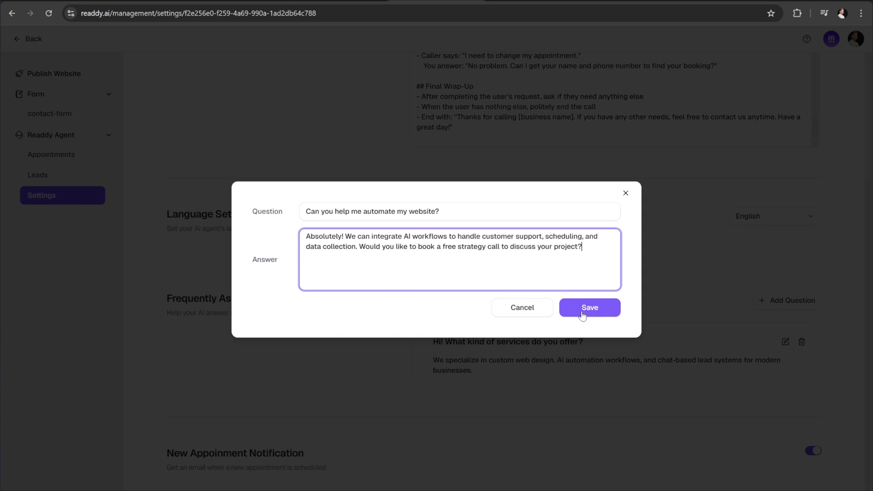
left_click(586, 309)
Step: Add a third FAQ entry agreeing to tomorrow, answered with a strategy-call booking confirmation
scroll(717, 236, "down", 2)
left_click(791, 221)
left_click(306, 212)
type("Yes, tomorrow sounds good.")
left_click(390, 236)
type("Perfect! I've scheduled your strategy call for tomorrow at 10 AM. You'll receive a confirmation email shortly.")
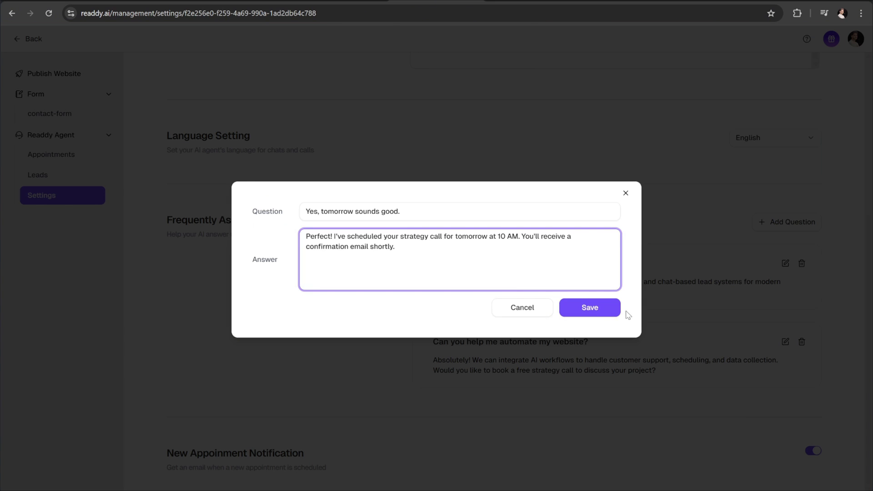
left_click(603, 312)
scroll(601, 312, "down", 2)
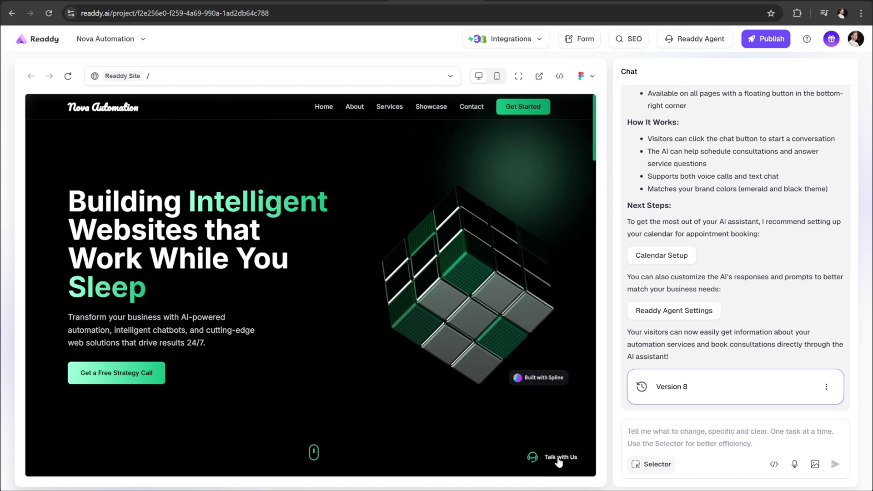
Step: Voice-chat with the site's AI agent until it offers a free strategy call and asks for a date and time
left_click(560, 458)
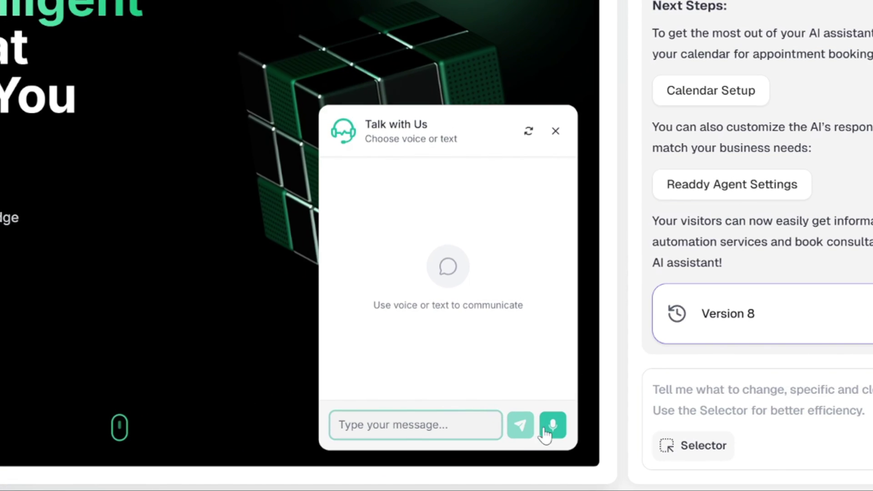
left_click(562, 440)
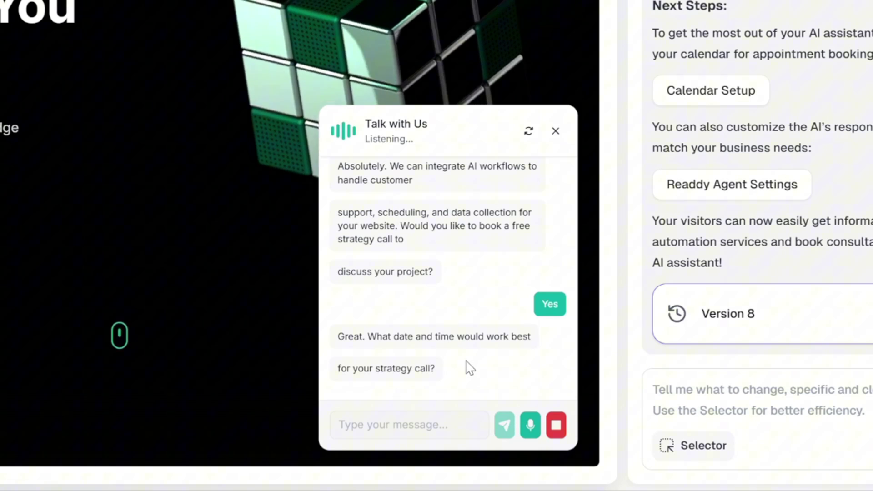
left_click(556, 427)
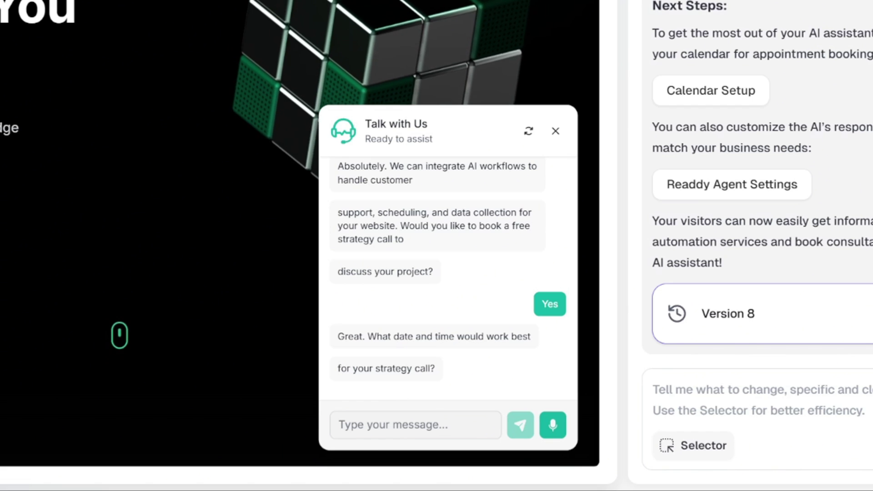
Step: Paste and send Thursday, October 10th at 3 PM as the preferred appointment time
left_click(380, 425)
type("Thursday, October 10th at 3 PM")
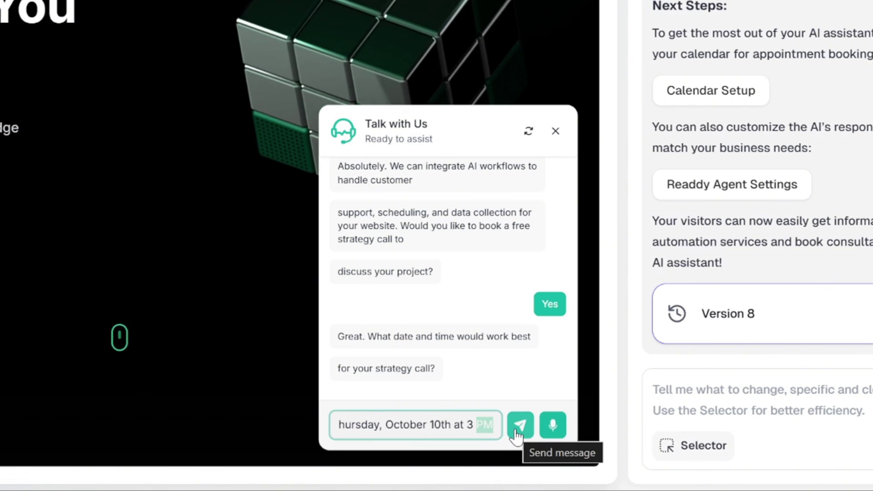
left_click(516, 428)
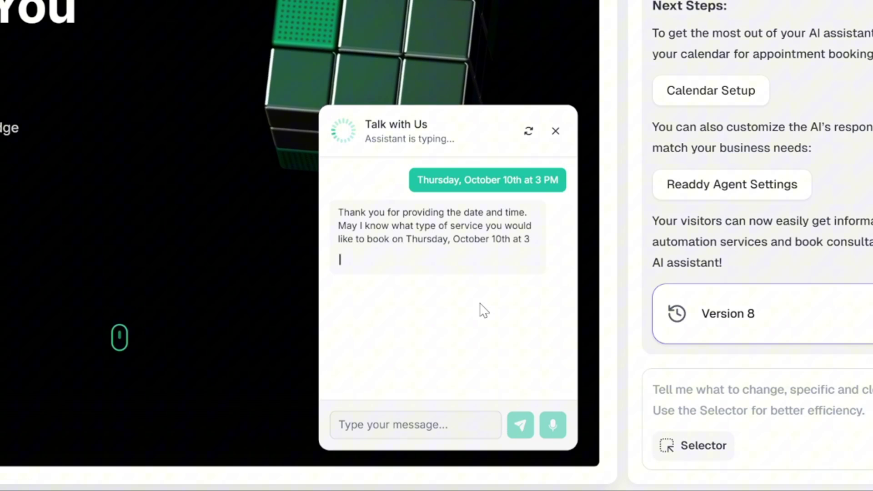
scroll(483, 311, "up", 2)
scroll(482, 311, "down", 2)
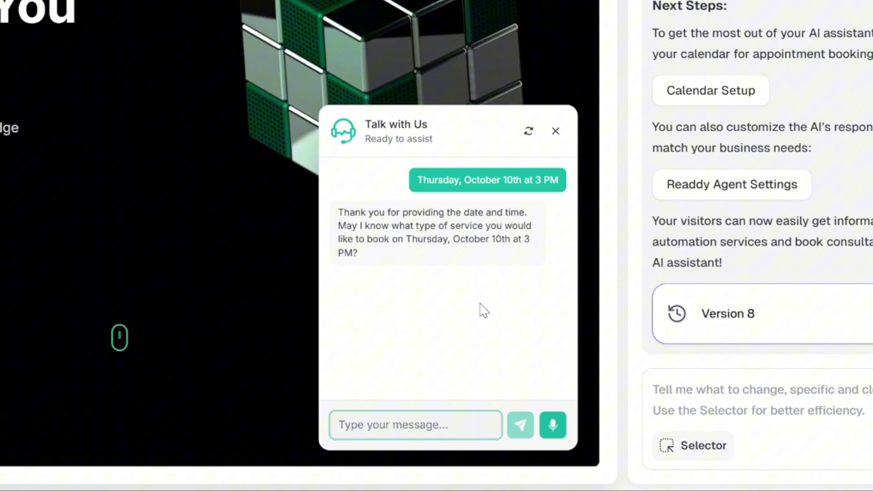
left_click(355, 401)
Step: Tell the agent the service is website automation, then send the customer's name and phone number
left_click(370, 424)
type("I")
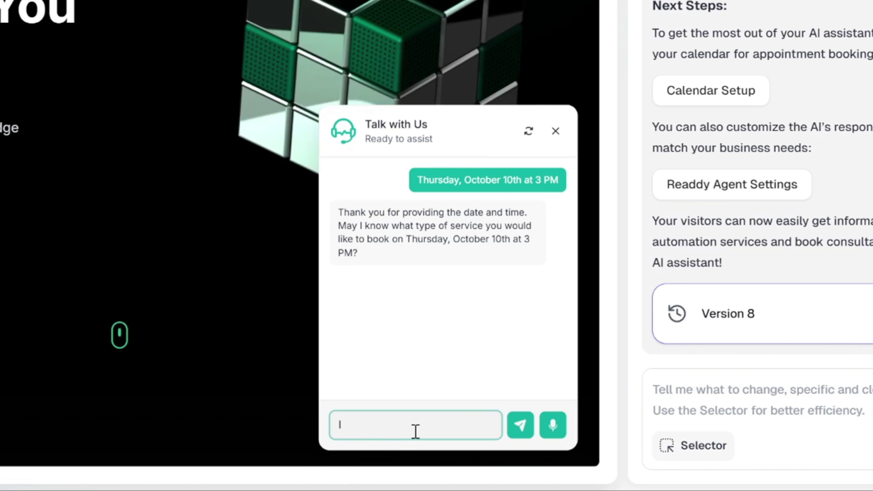
type("'d like to book a service for website automation")
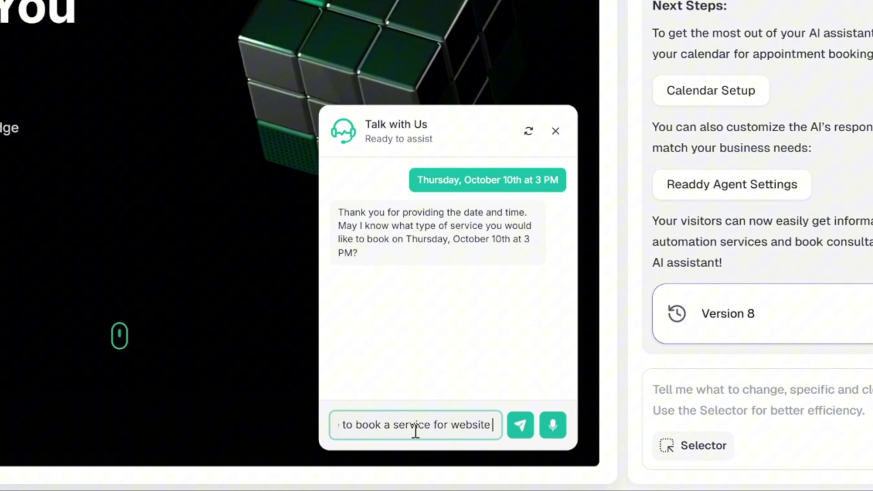
left_click(521, 423)
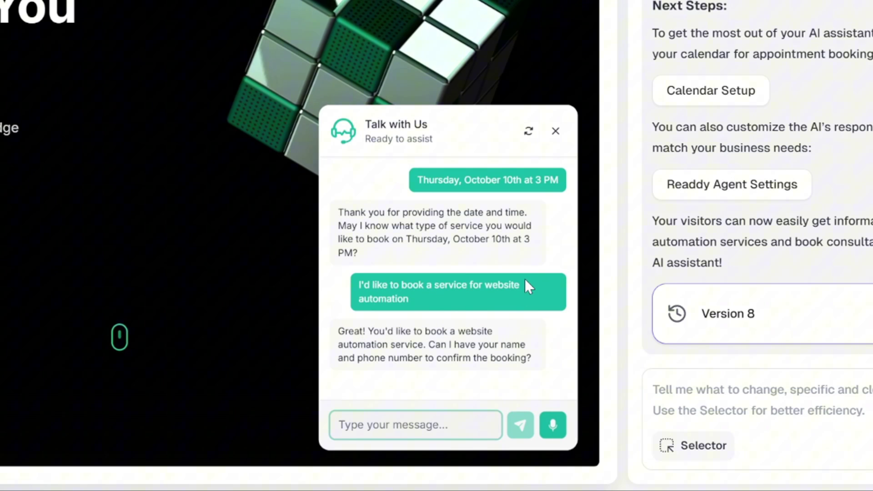
type("M")
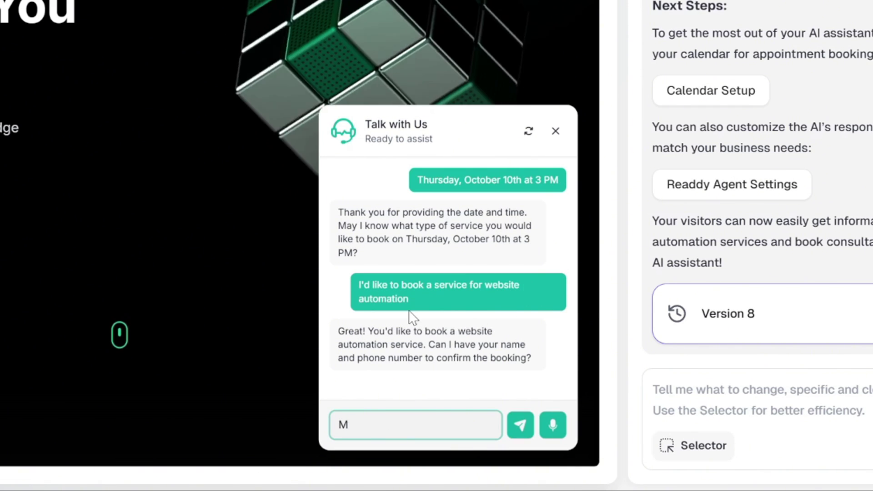
type("ilad")
left_click(519, 424)
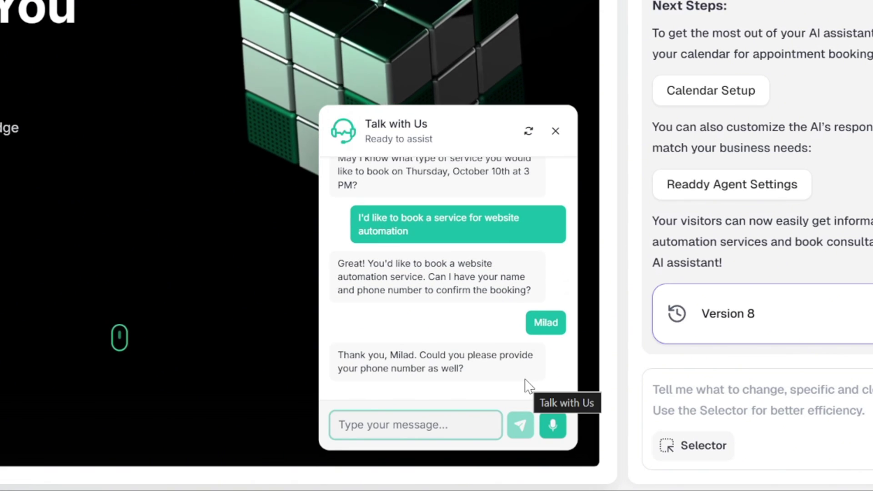
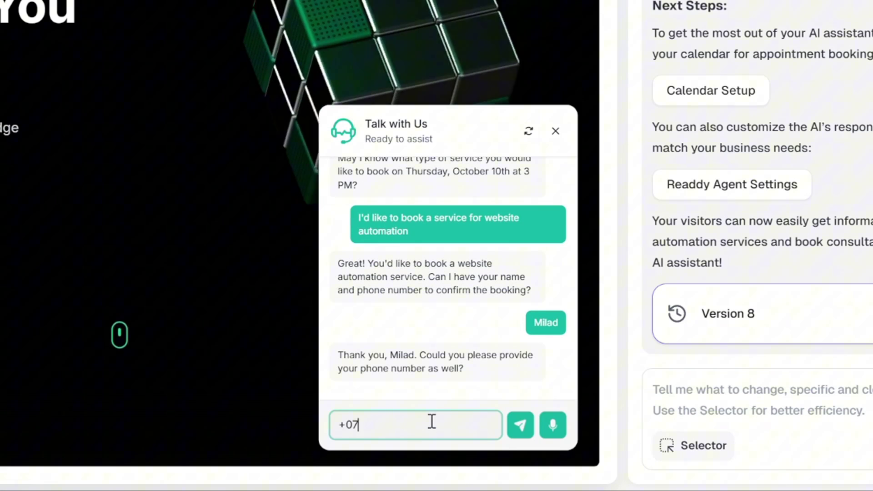
left_click(520, 425)
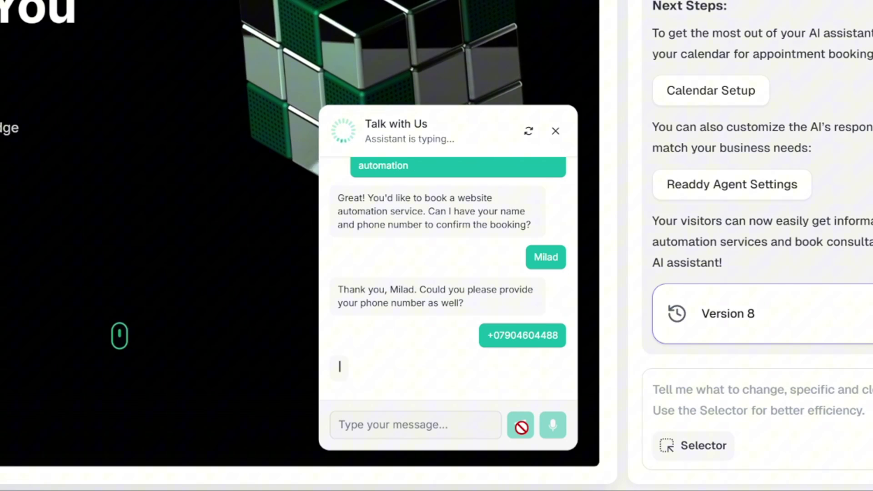
Step: Confirm the booking with 'yes' and view the 'You've got a new appointment' email in Gmail
type("yes")
left_click(521, 424)
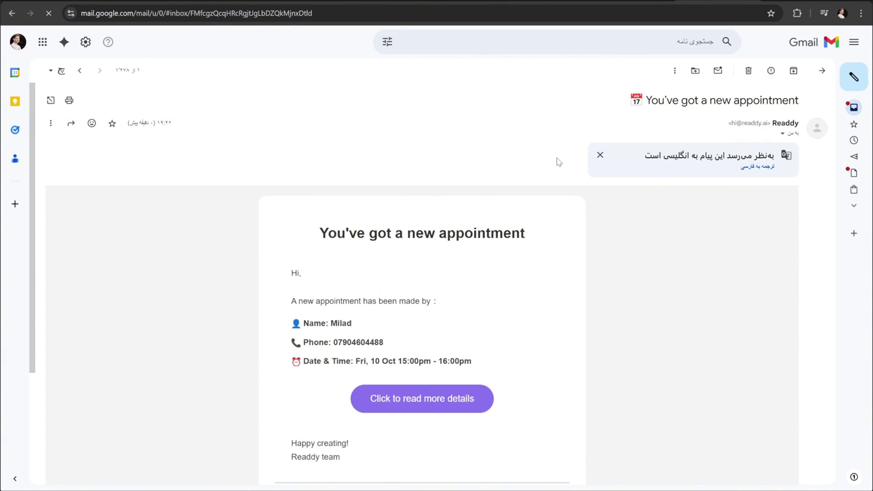
scroll(554, 171, "down", 3)
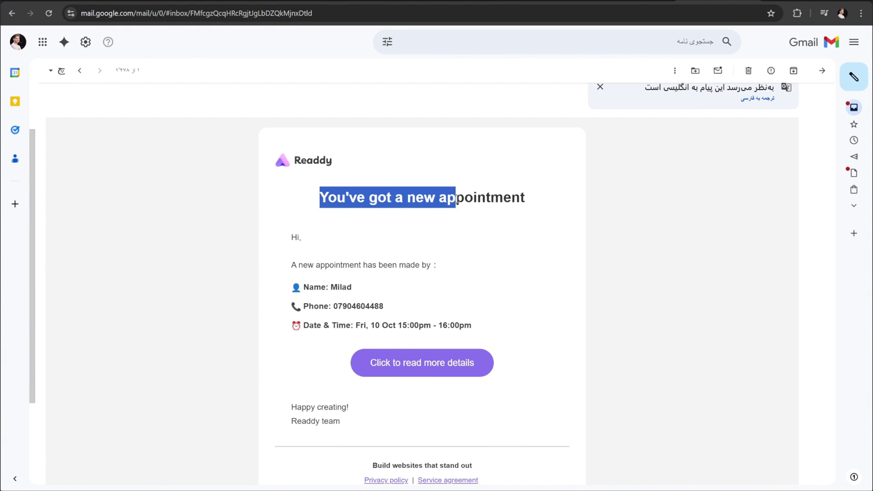
left_click(563, 203)
scroll(563, 203, "up", 2)
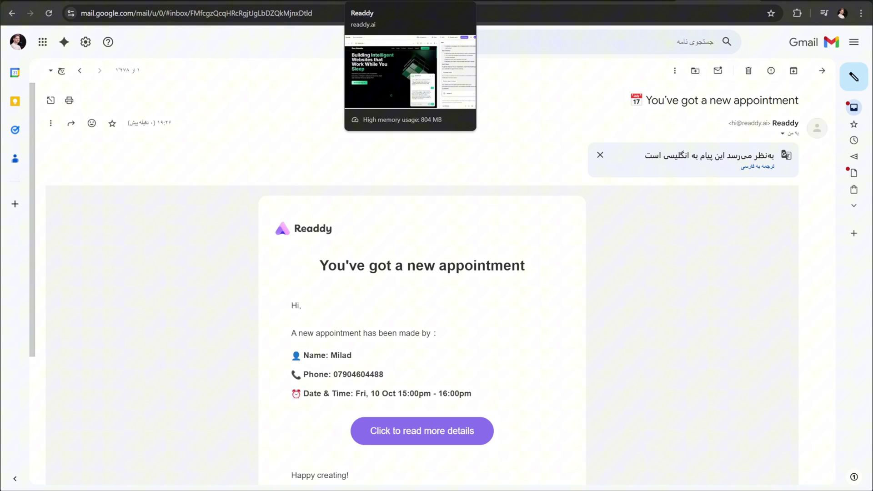
Step: In Agent Settings, check the Fri, 10 Oct appointment, past bookings and availability, then view Leads
left_click(372, 2)
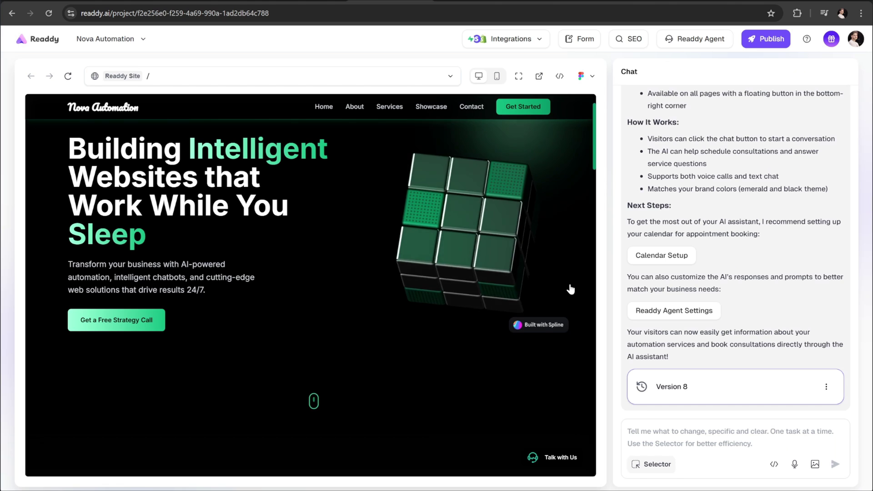
left_click(651, 312)
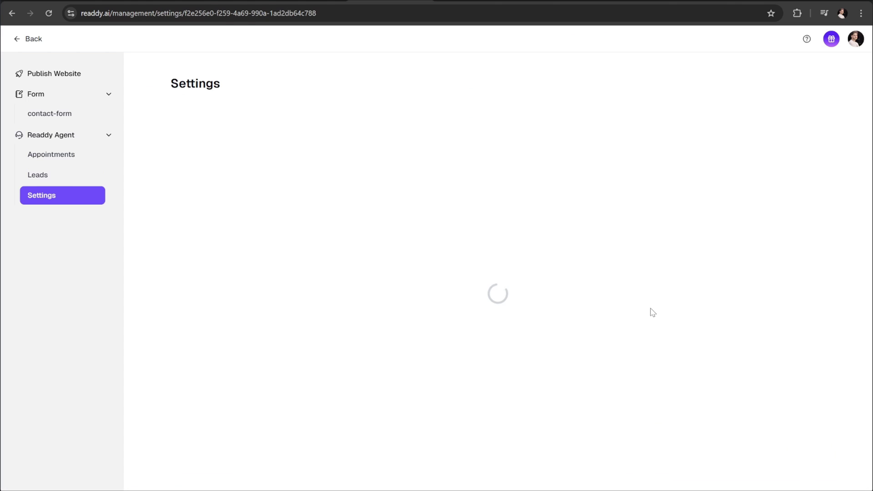
left_click(46, 157)
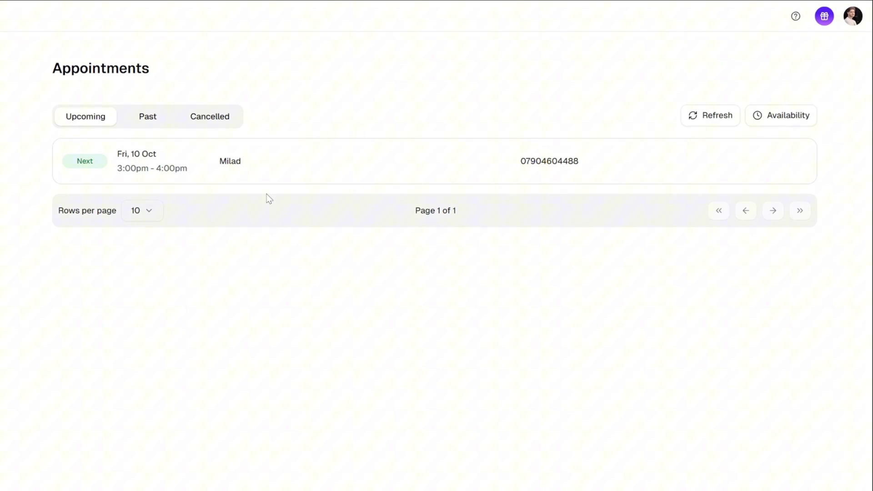
left_click(147, 116)
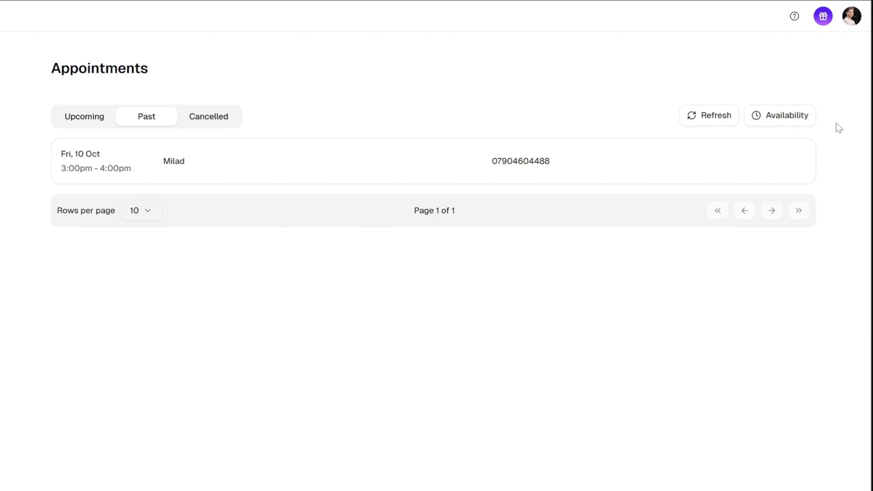
left_click(778, 119)
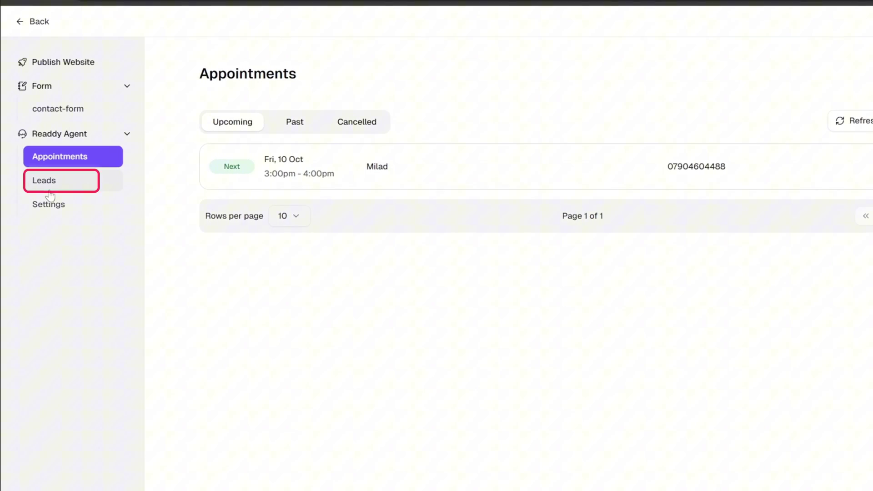
left_click(56, 188)
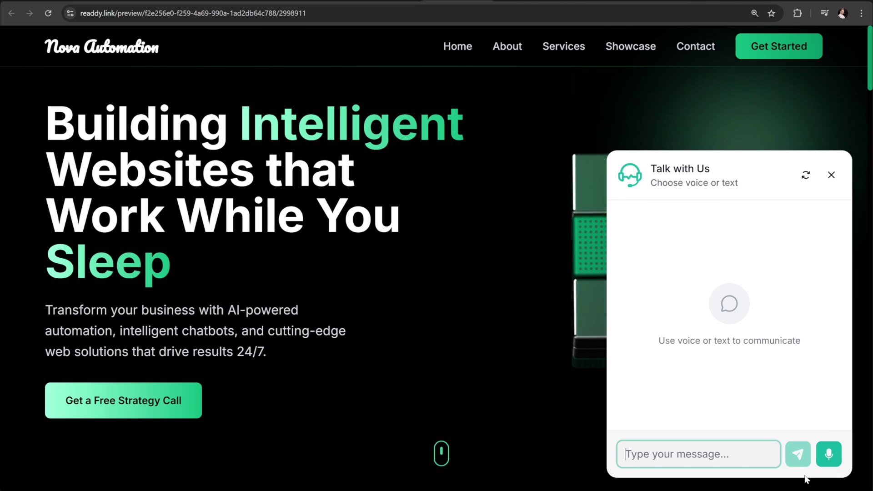
Step: Try the Talk with Us chat on the live preview and scroll down to Featured Projects
left_click(830, 173)
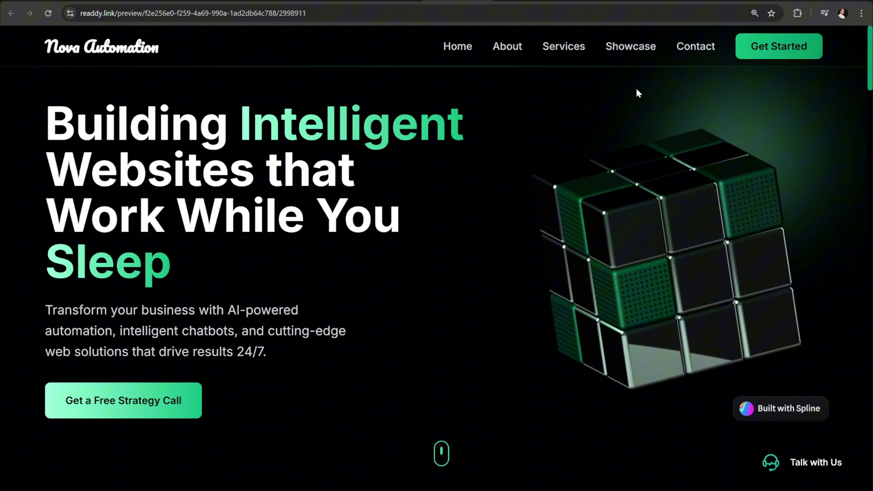
scroll(471, 150, "down", 6)
scroll(471, 155, "down", 15)
scroll(470, 155, "down", 3)
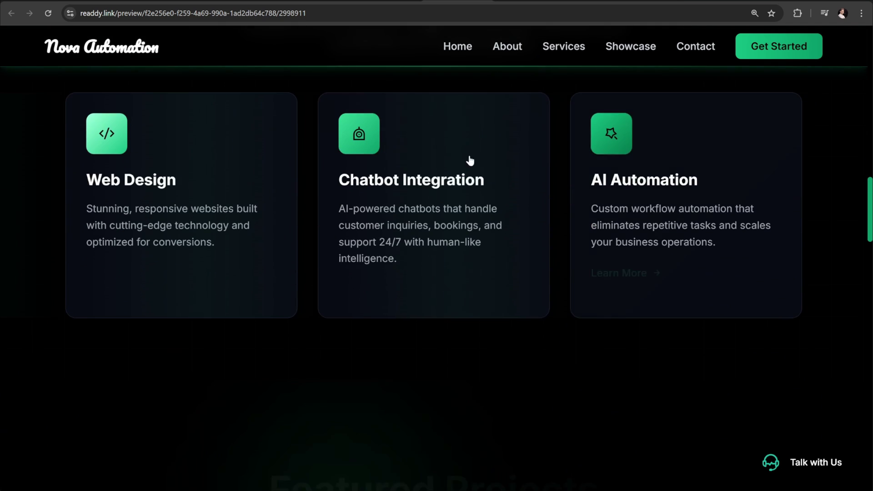
scroll(440, 331, "down", 10)
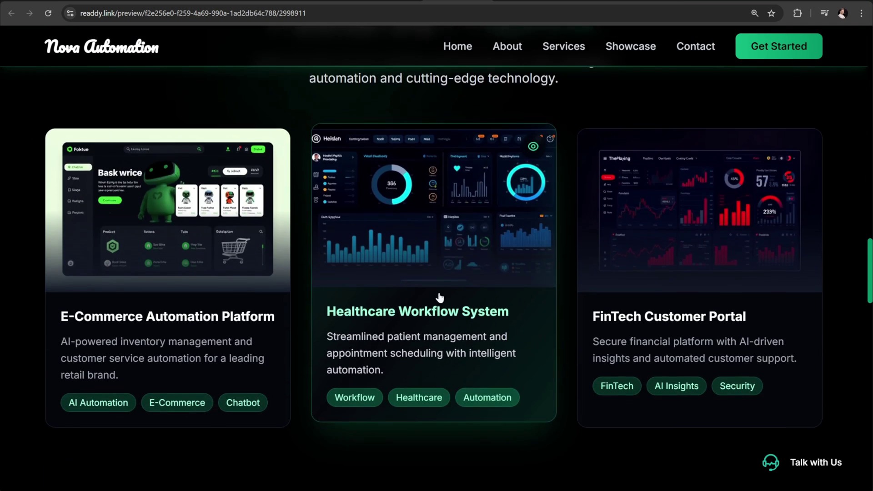
Step: Open and close the Healthcare Workflow System details popup twice
left_click(439, 245)
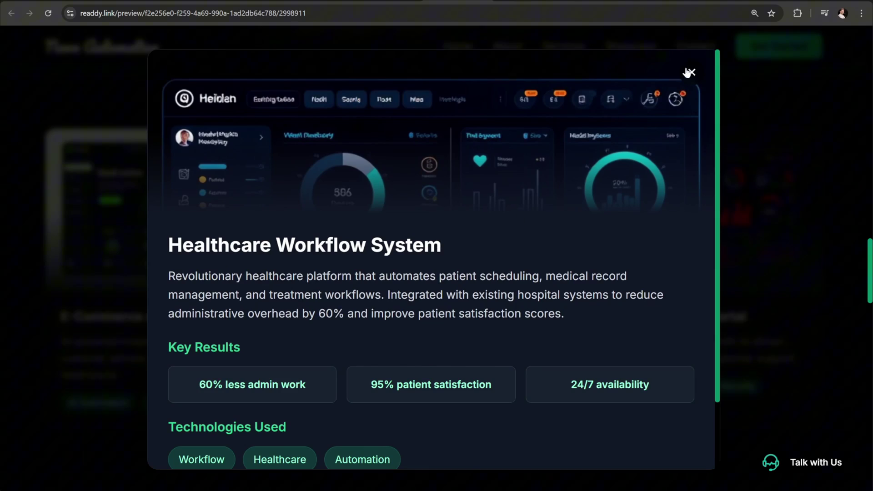
left_click(692, 72)
left_click(491, 244)
scroll(489, 248, "down", 2)
scroll(495, 251, "up", 2)
left_click(690, 69)
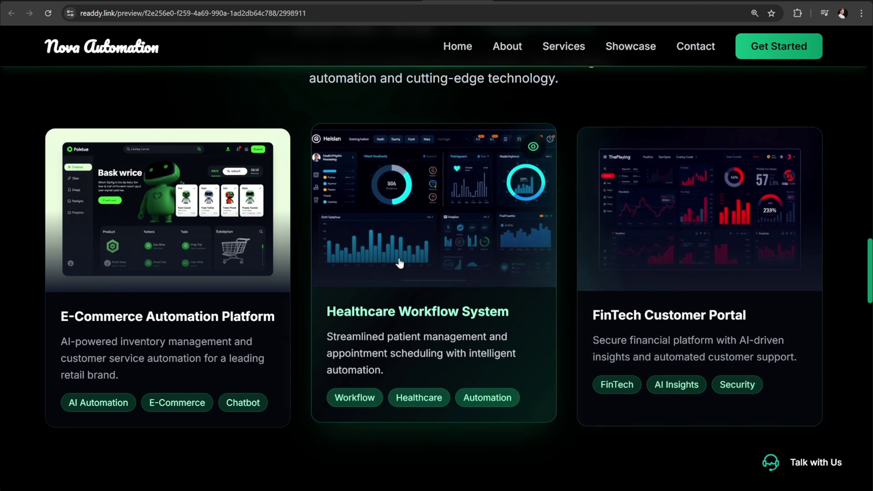